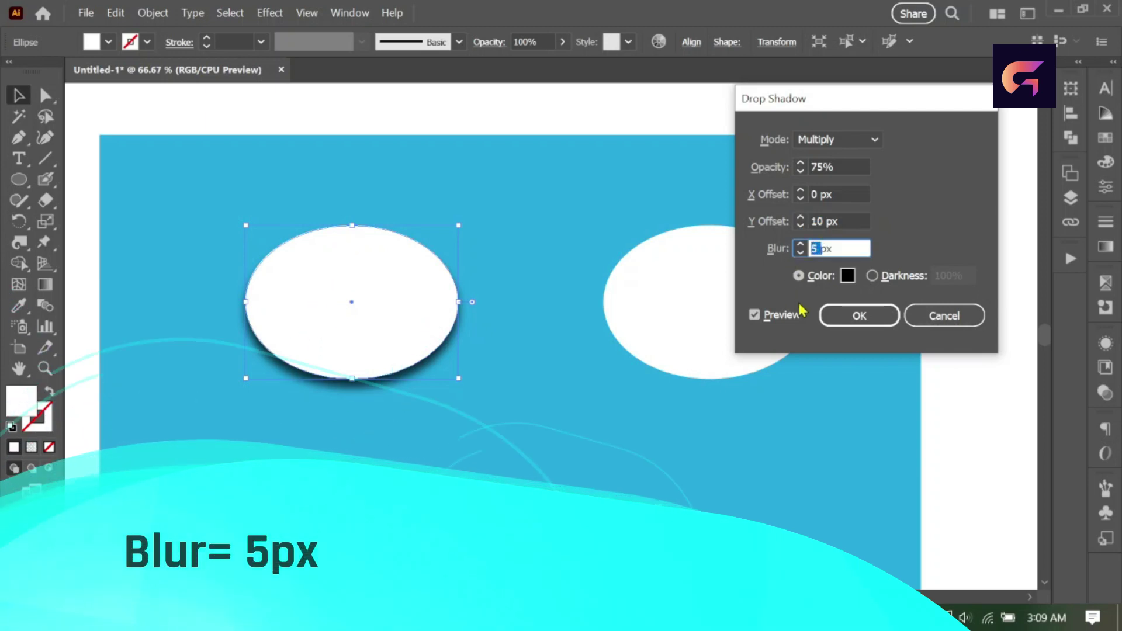
# - Apply the drop shadow with 10 px Y offset and 5 px blur to the left ellipse, and set its blending mode to Multiply
pyautogui.click(854, 316)
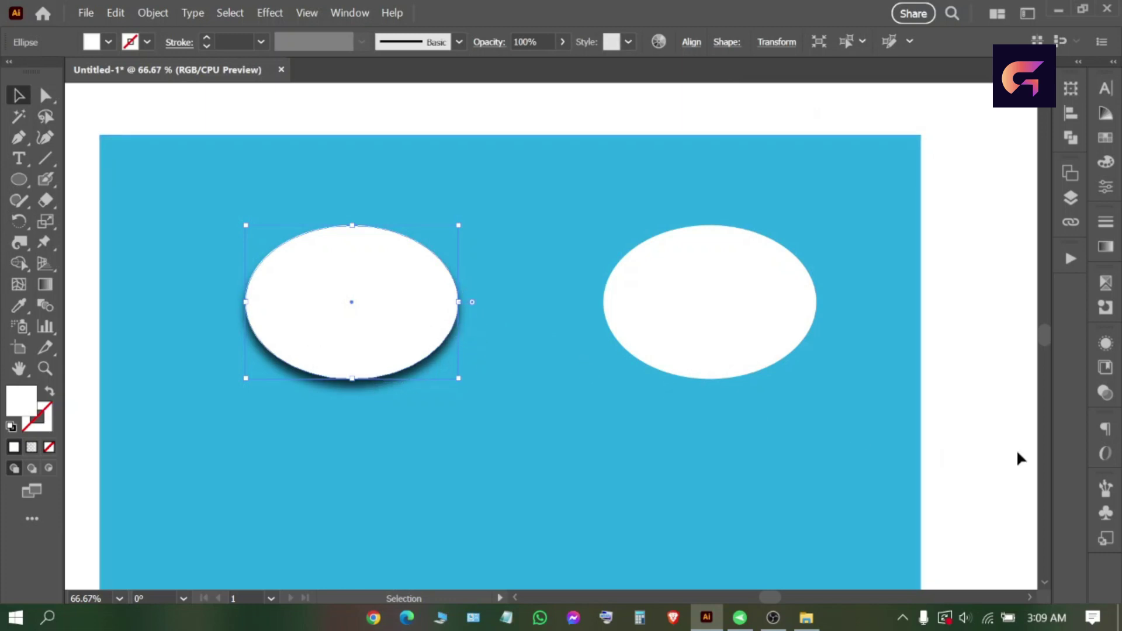
pyautogui.click(1106, 401)
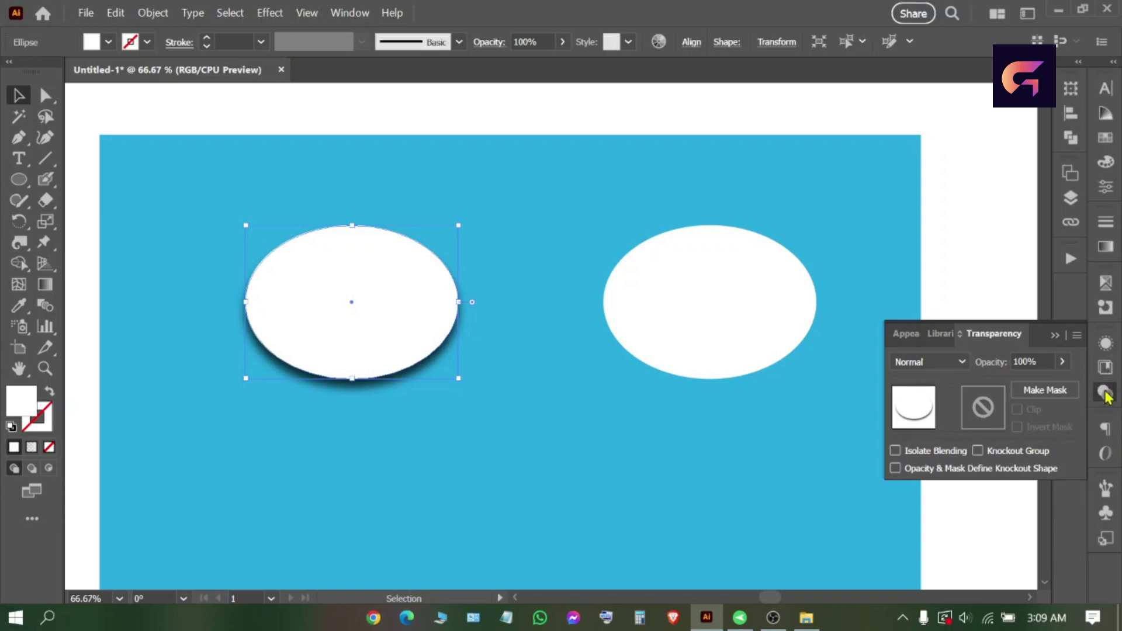
pyautogui.click(1106, 394)
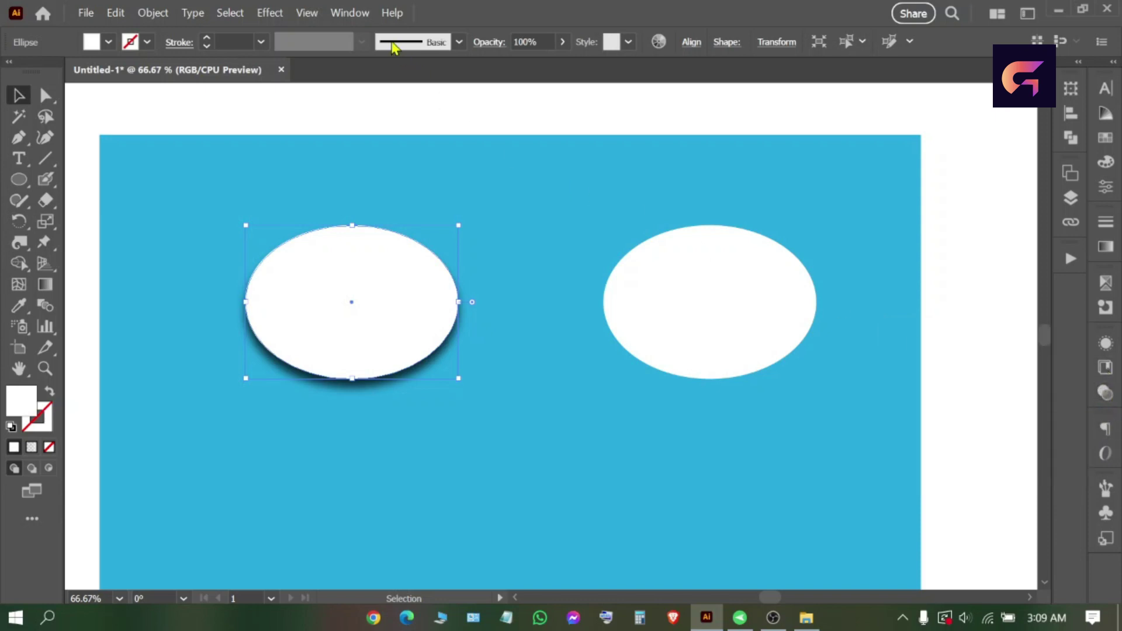
pyautogui.click(349, 12)
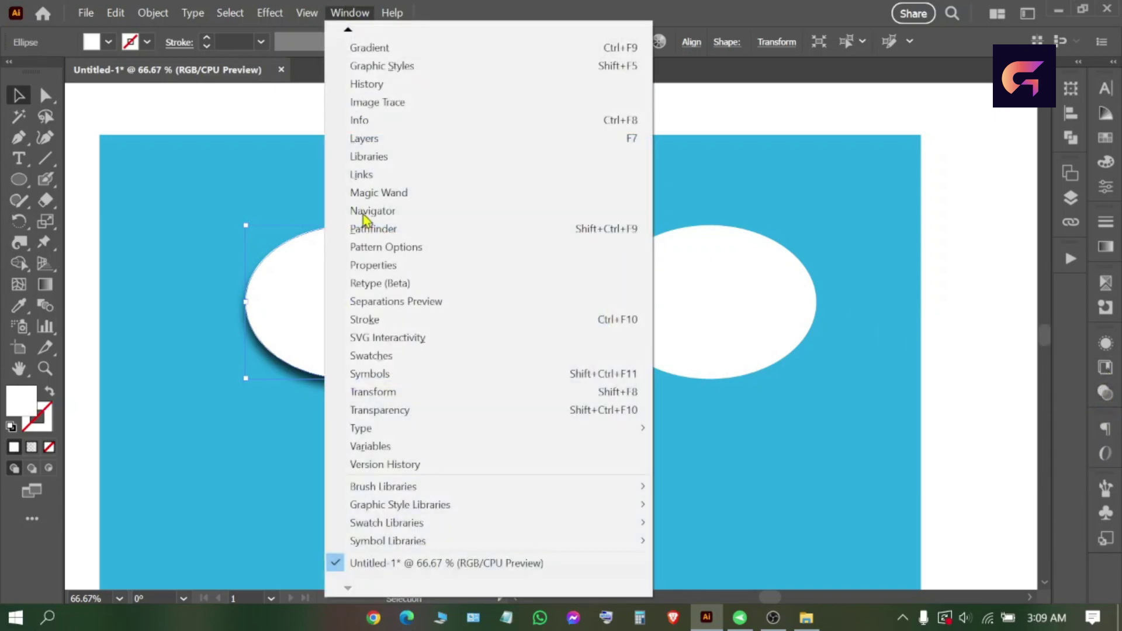
pyautogui.doubleClick(348, 32)
pyautogui.scroll(-1, 374, 479)
pyautogui.click(1109, 399)
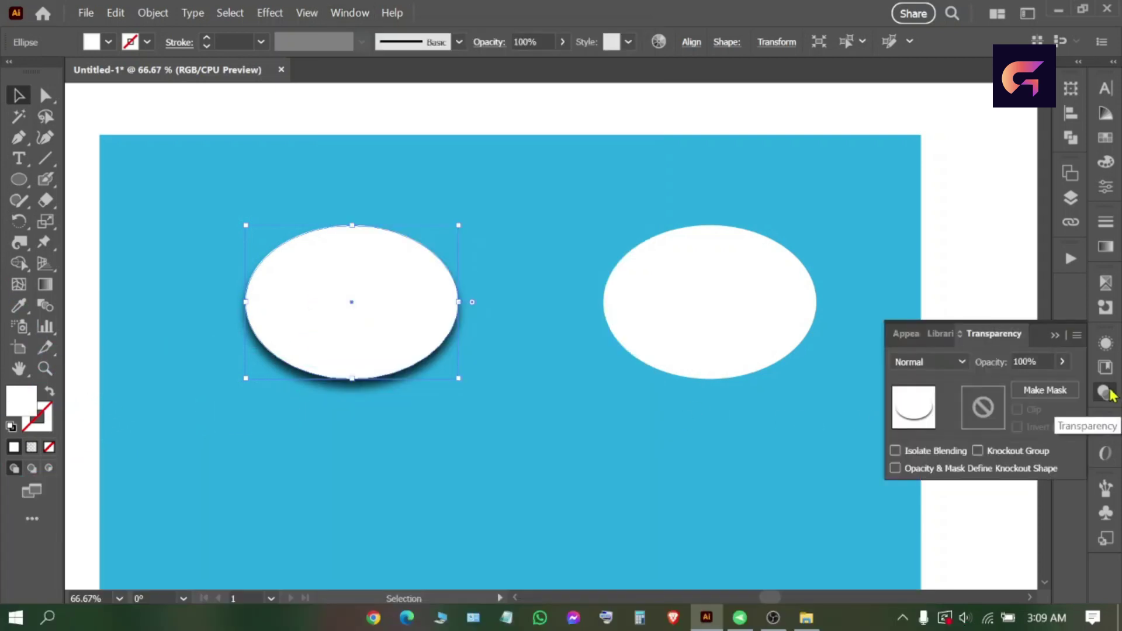
pyautogui.click(928, 361)
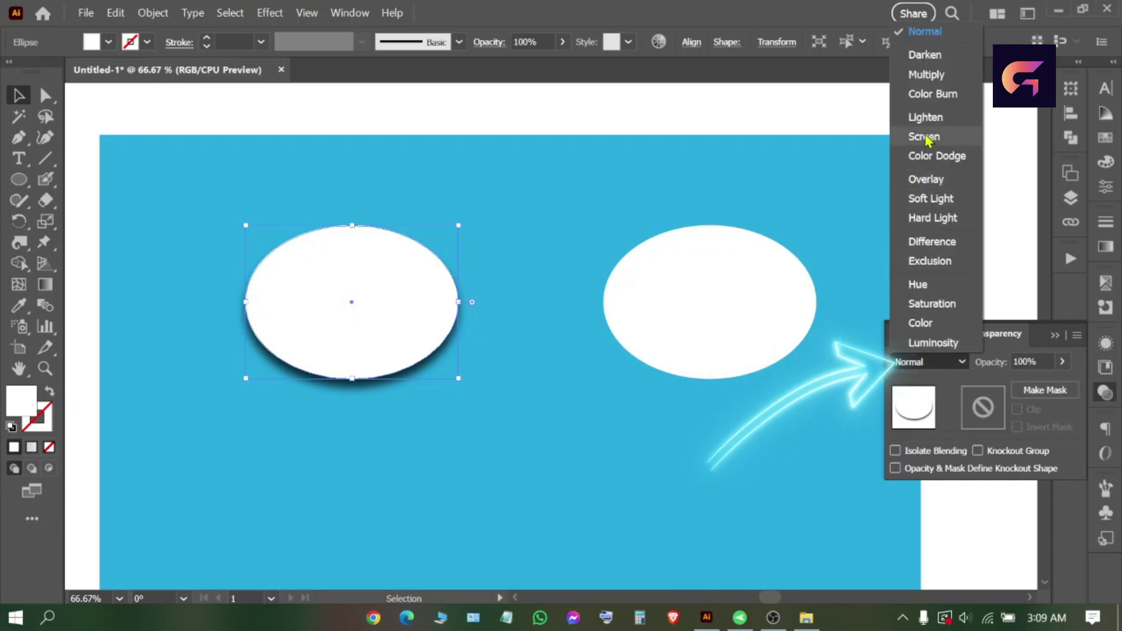
pyautogui.click(924, 74)
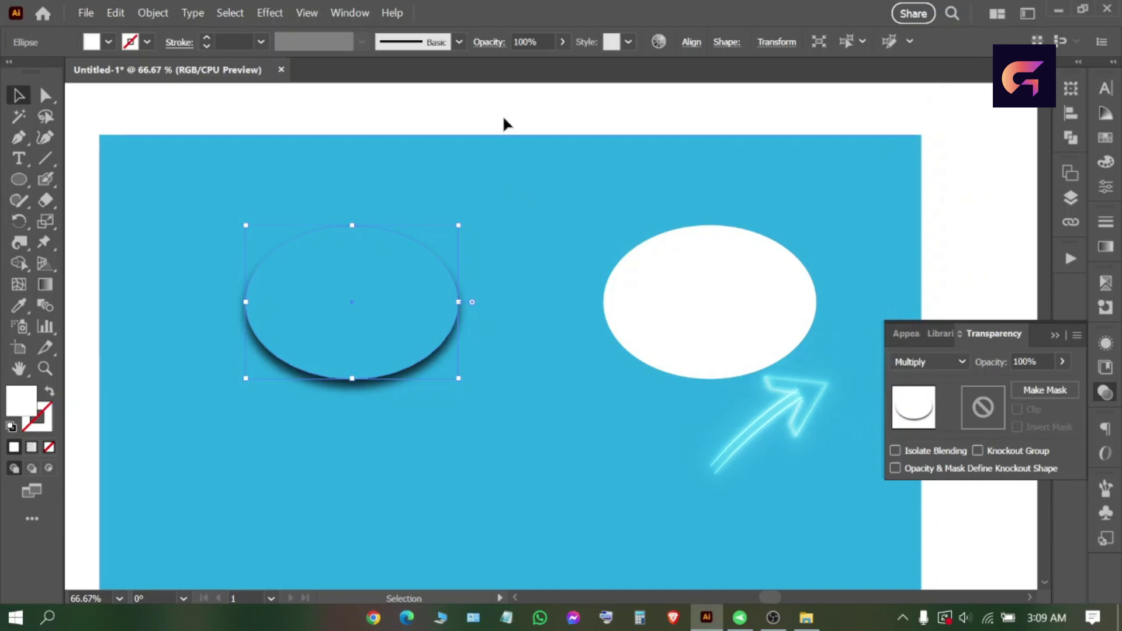
# - Duplicate the right white ellipse exactly over the left one and give the copy a gradient fill
pyautogui.click(706, 230)
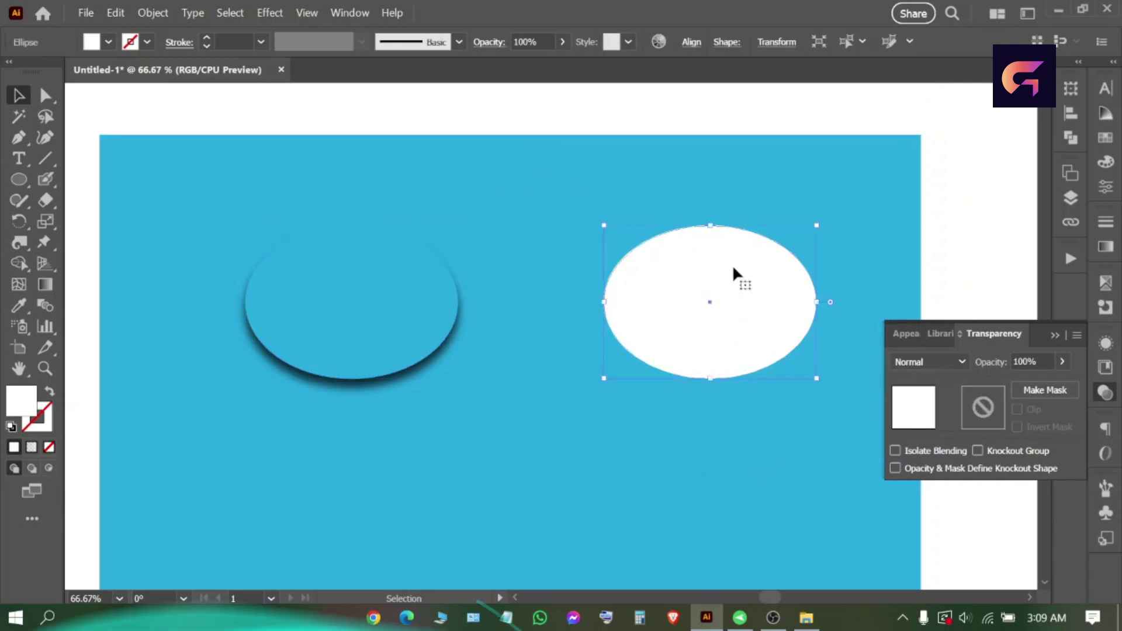
pyautogui.moveTo(803, 309); pyautogui.dragTo(455, 302)
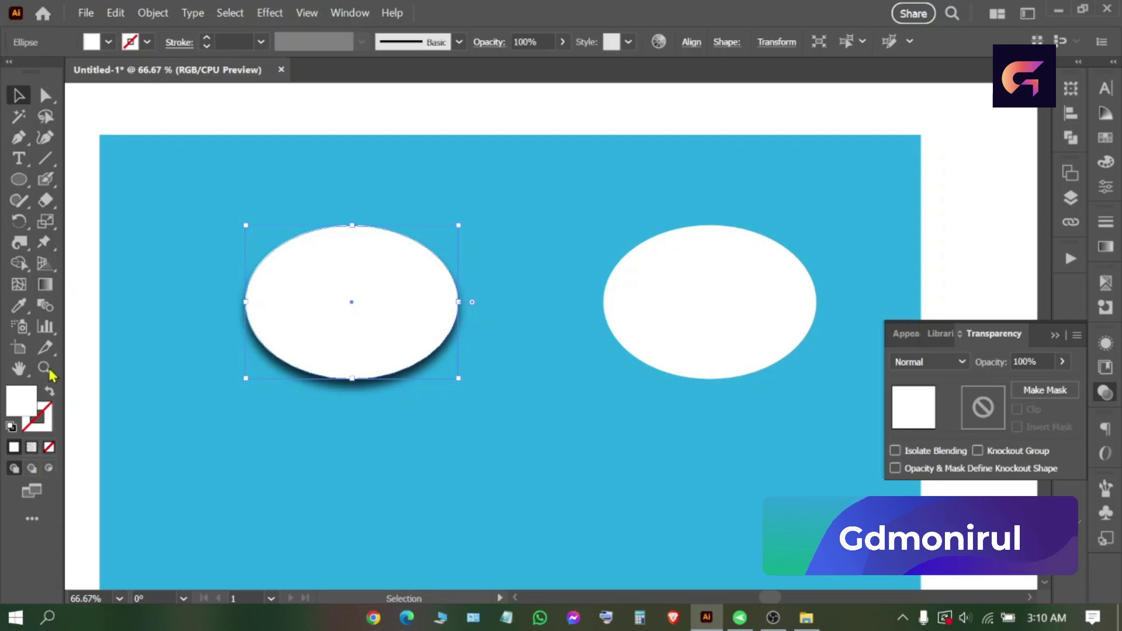
pyautogui.click(45, 285)
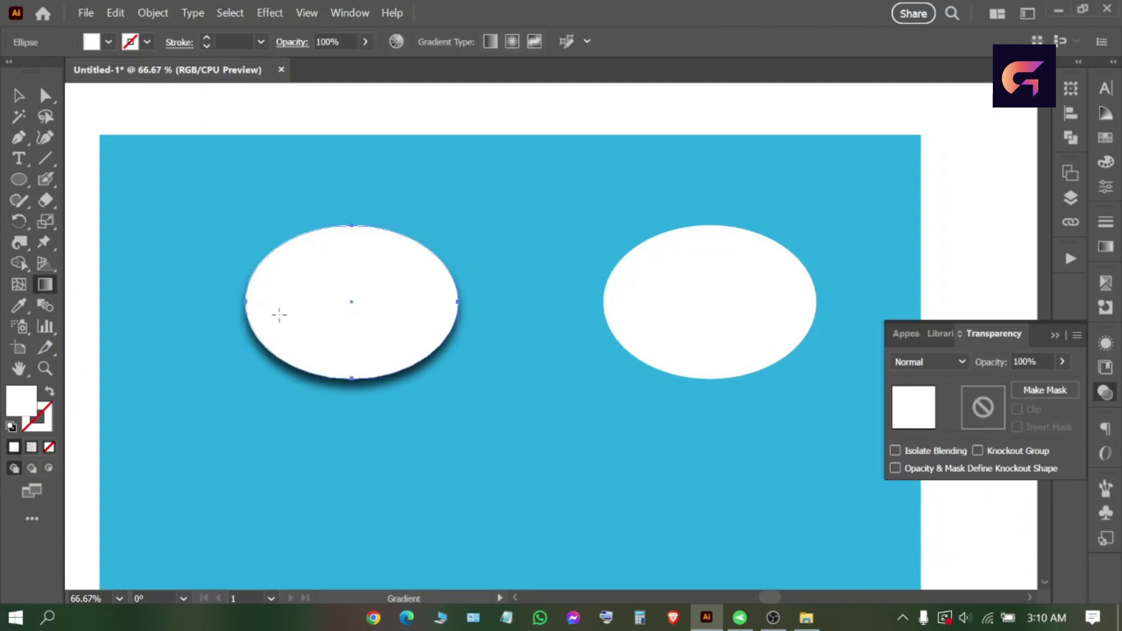
pyautogui.click(301, 295)
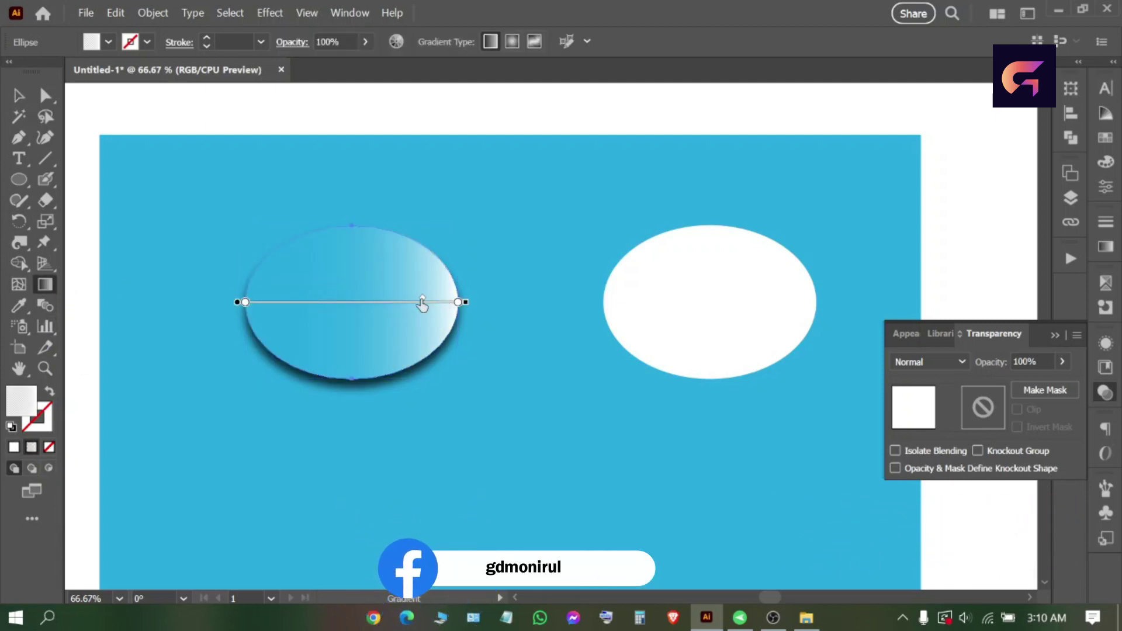
# - Make the copy's gradient radial and redraw it upward at 90°, from the ellipse's bottom edge to just above its top edge
pyautogui.click(1106, 246)
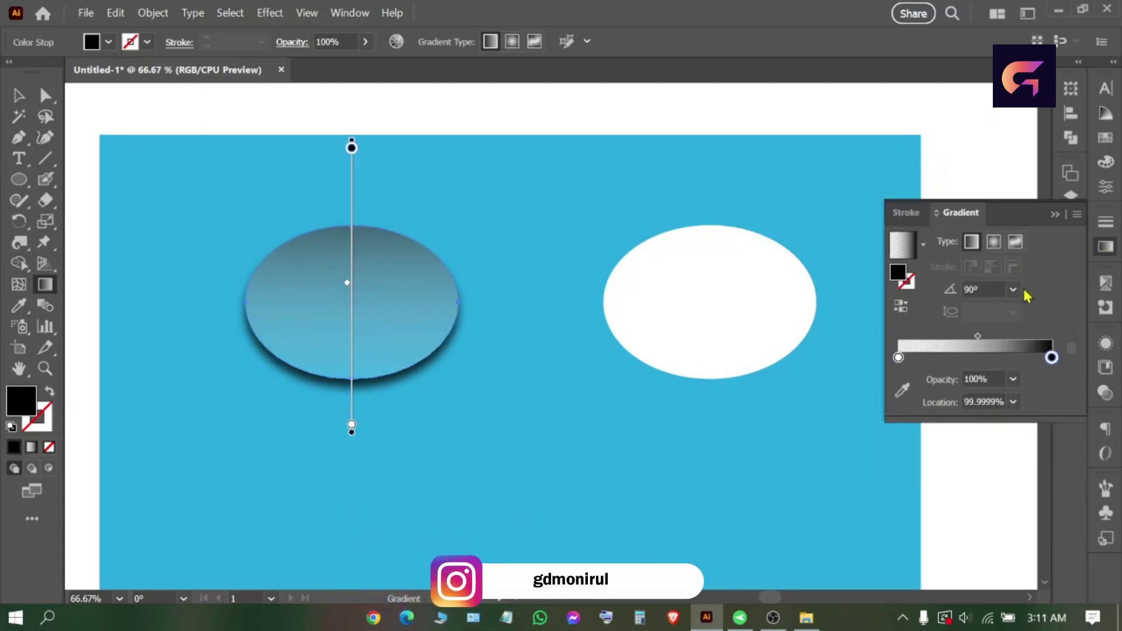
pyautogui.click(996, 248)
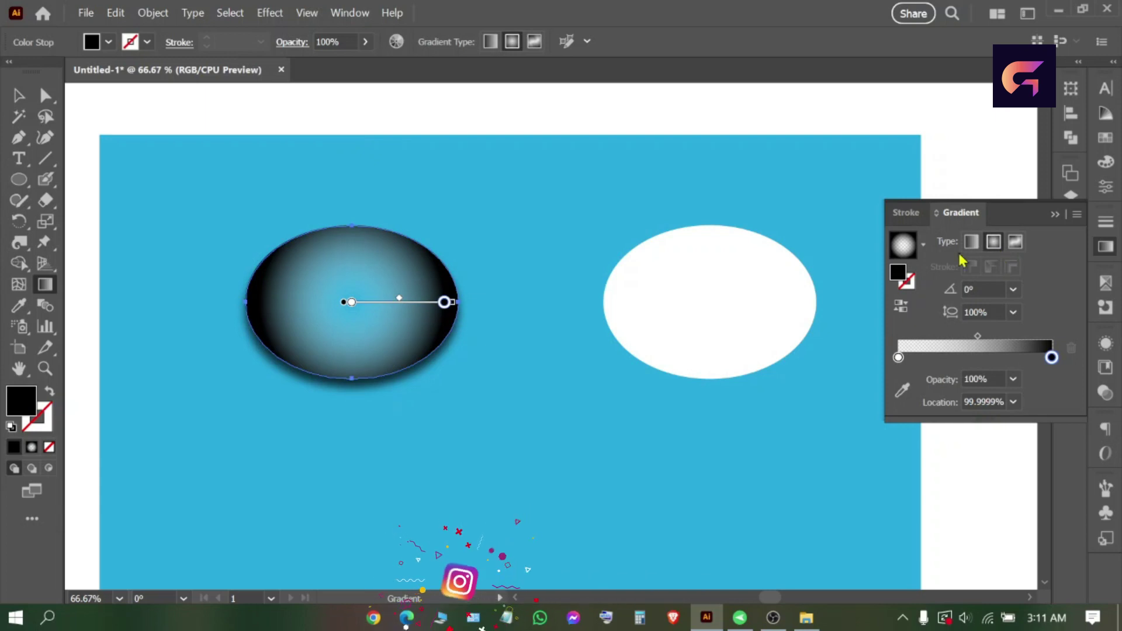
pyautogui.moveTo(358, 278); pyautogui.dragTo(357, 171)
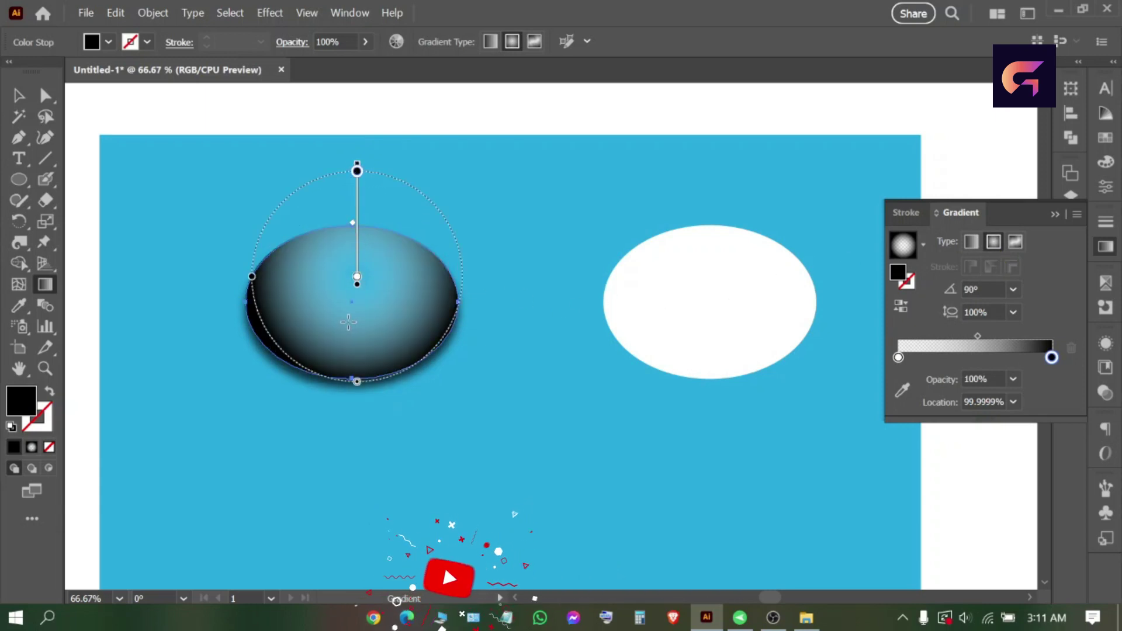
pyautogui.moveTo(368, 145); pyautogui.dragTo(368, 296)
pyautogui.moveTo(353, 419); pyautogui.dragTo(353, 240)
pyautogui.moveTo(352, 371); pyautogui.dragTo(352, 300)
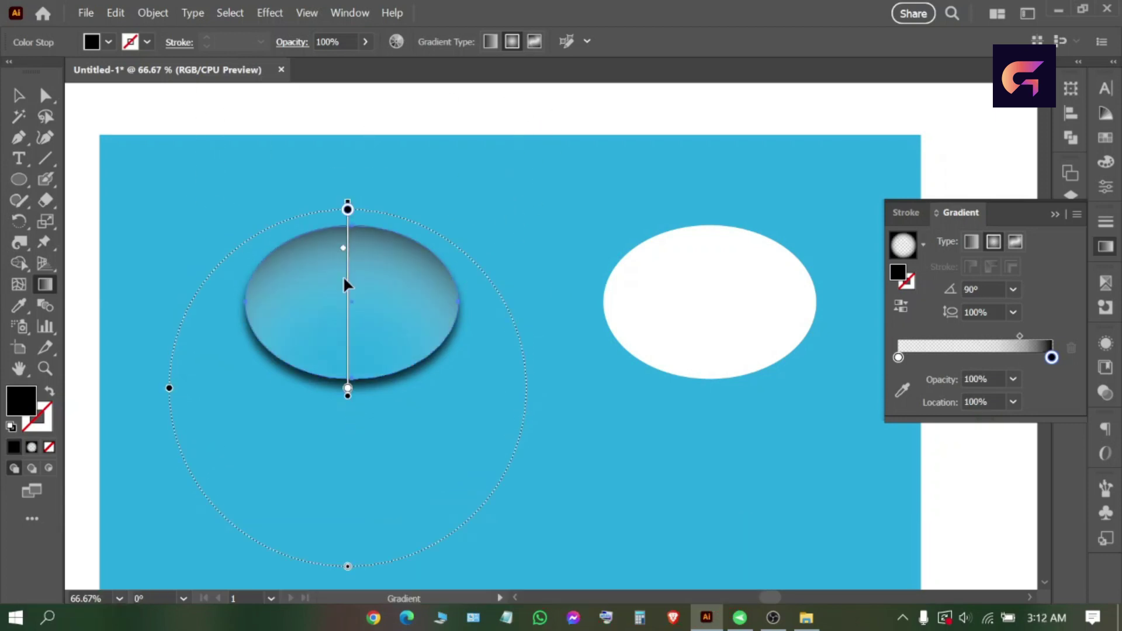
pyautogui.moveTo(348, 290); pyautogui.dragTo(352, 291)
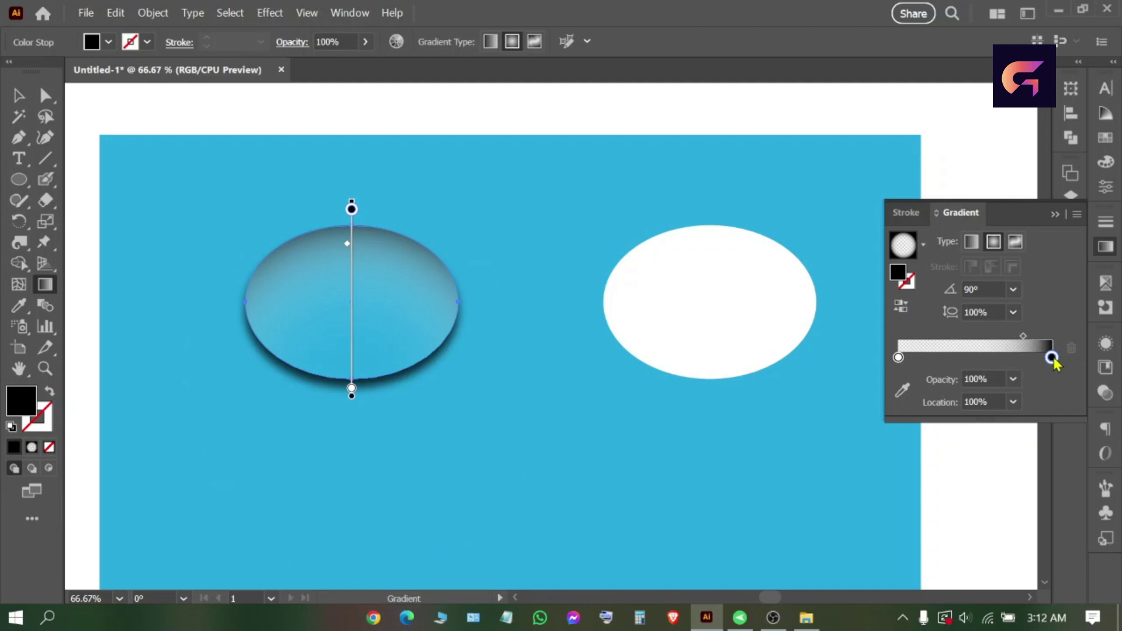
# - Set the opacity of the gradient's black stop to 90% and deselect the ellipse
pyautogui.click(1016, 381)
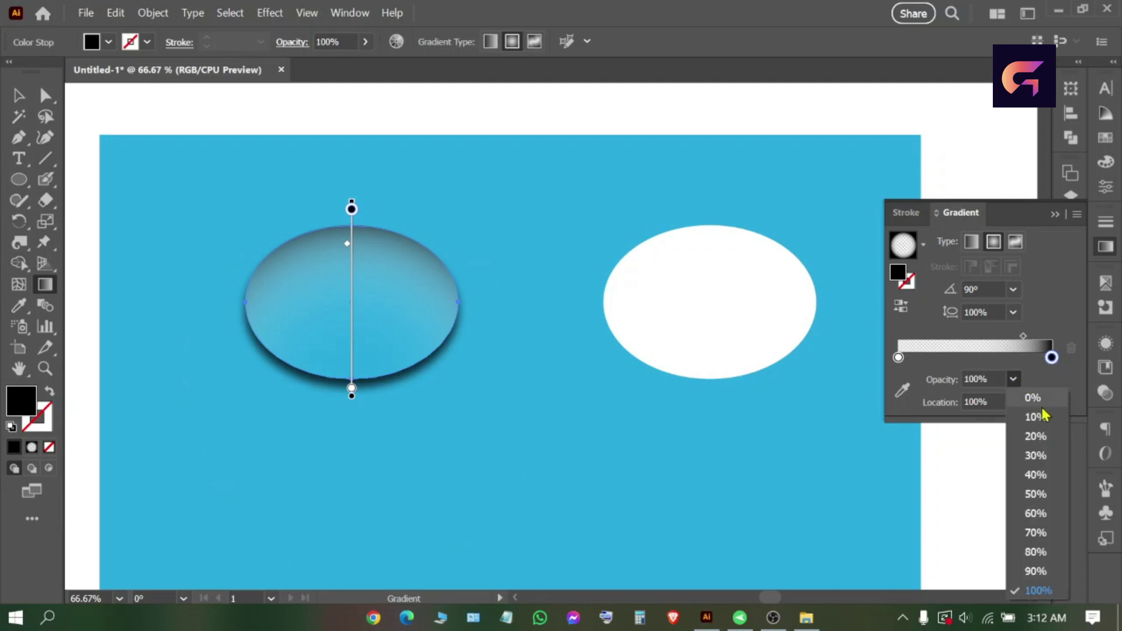
pyautogui.click(1036, 572)
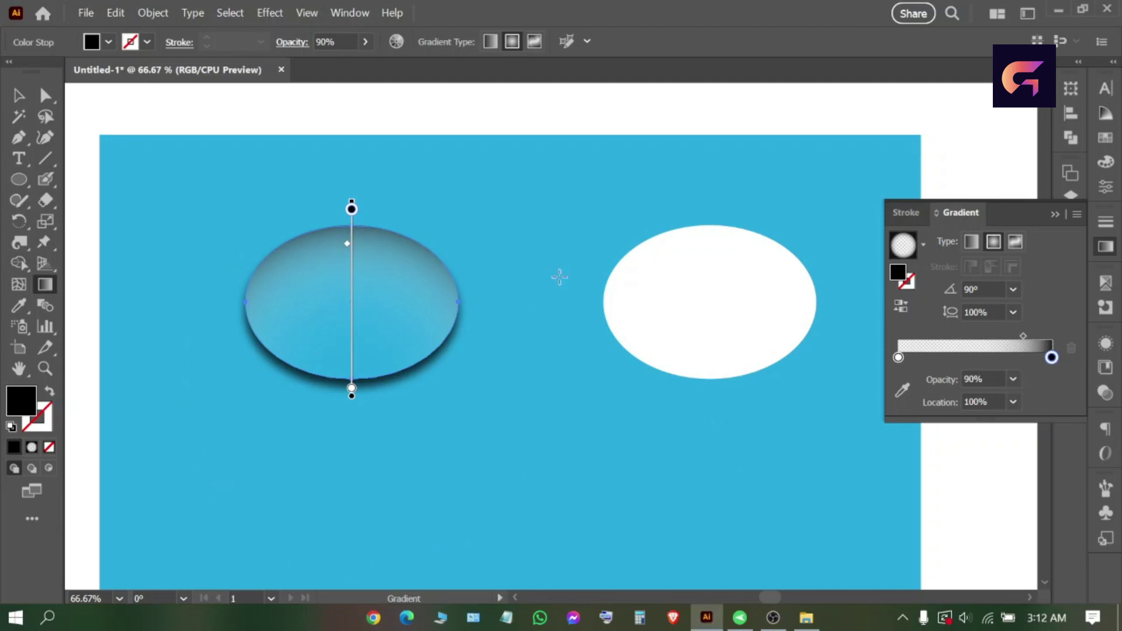
pyautogui.click(18, 95)
pyautogui.click(82, 111)
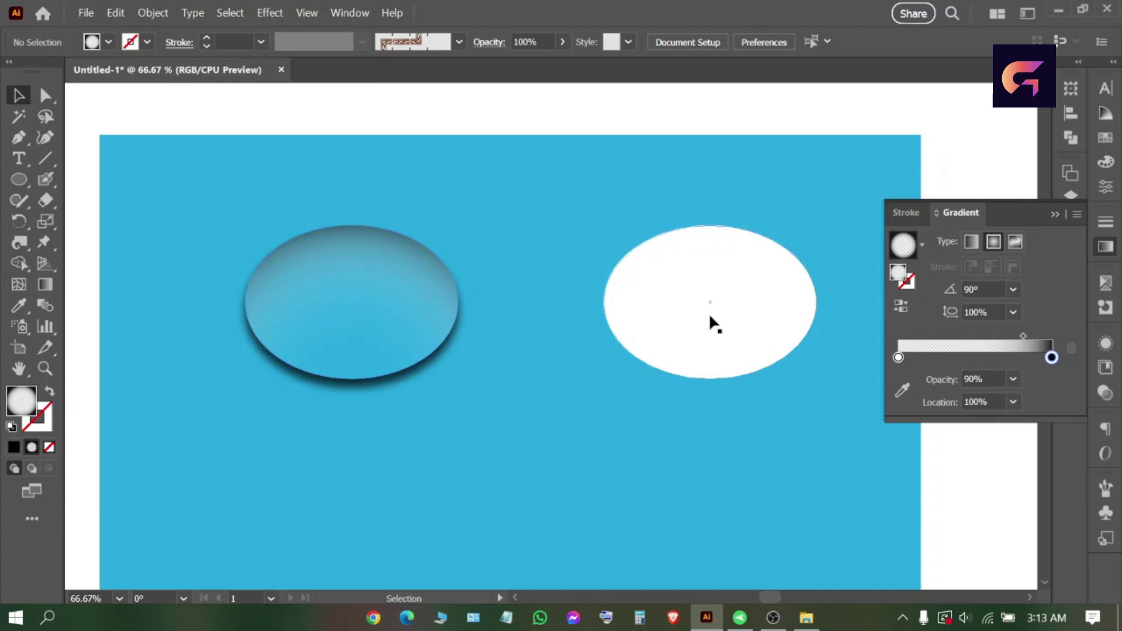
# - Place another copy of the right white ellipse over the left shape and bring it to the front
pyautogui.click(667, 277)
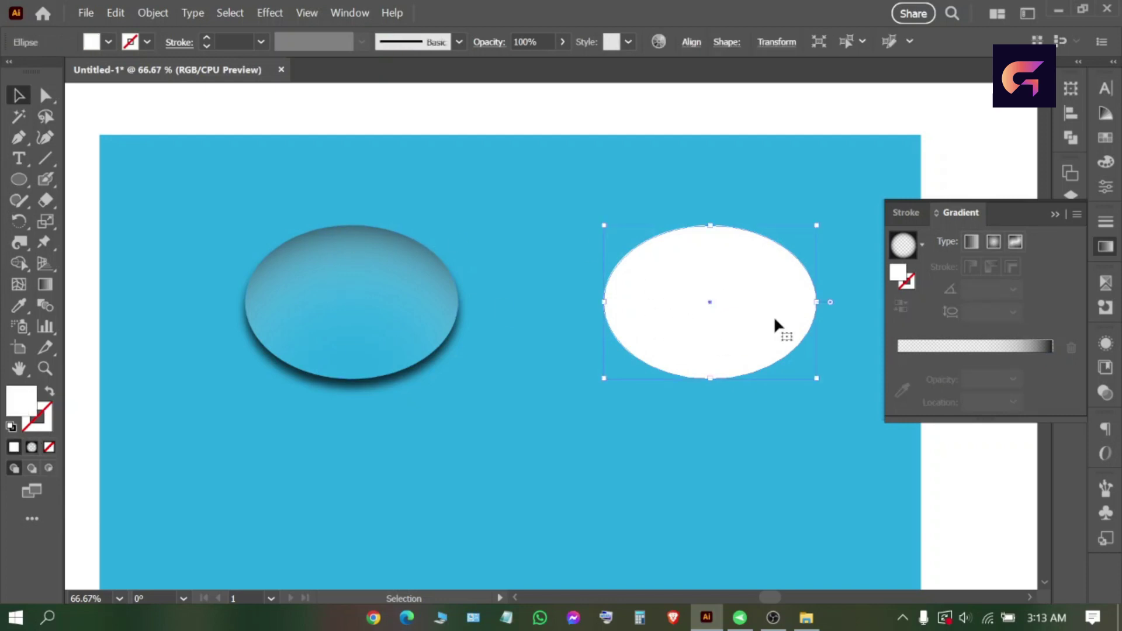
pyautogui.moveTo(775, 321); pyautogui.dragTo(419, 313)
pyautogui.rightClick(425, 358)
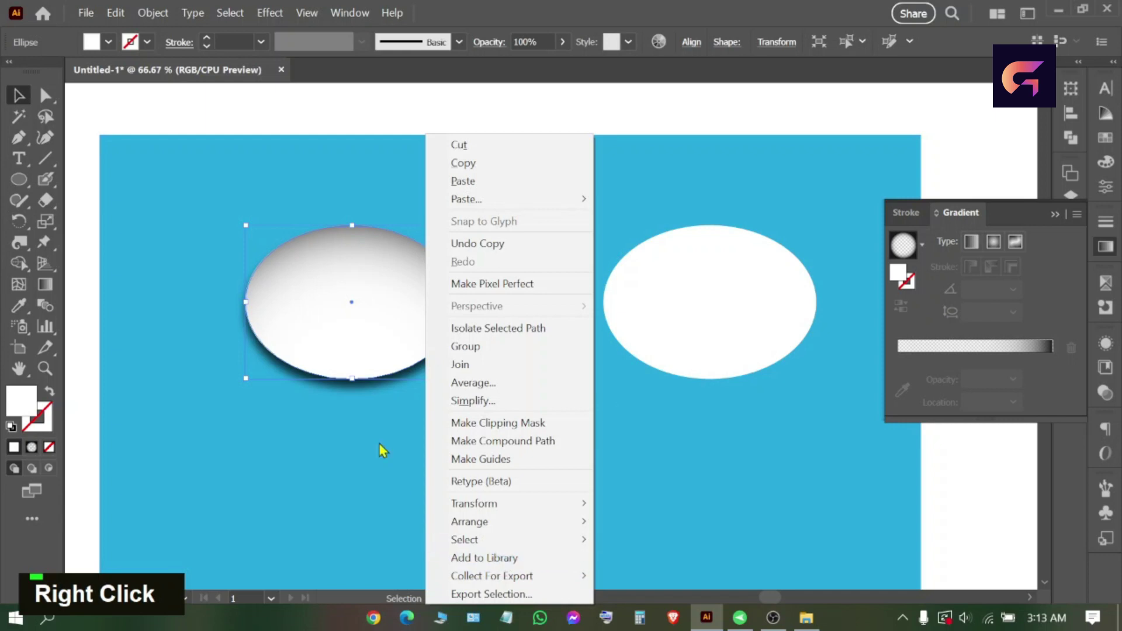
pyautogui.rightClick(384, 341)
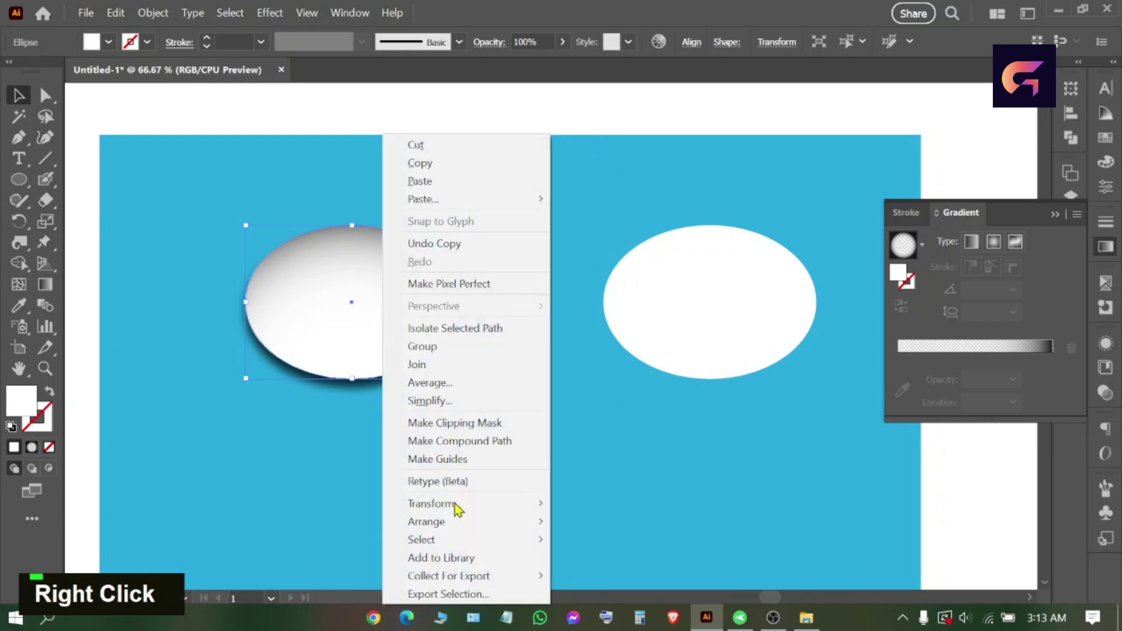
pyautogui.moveTo(455, 524)
pyautogui.click(608, 526)
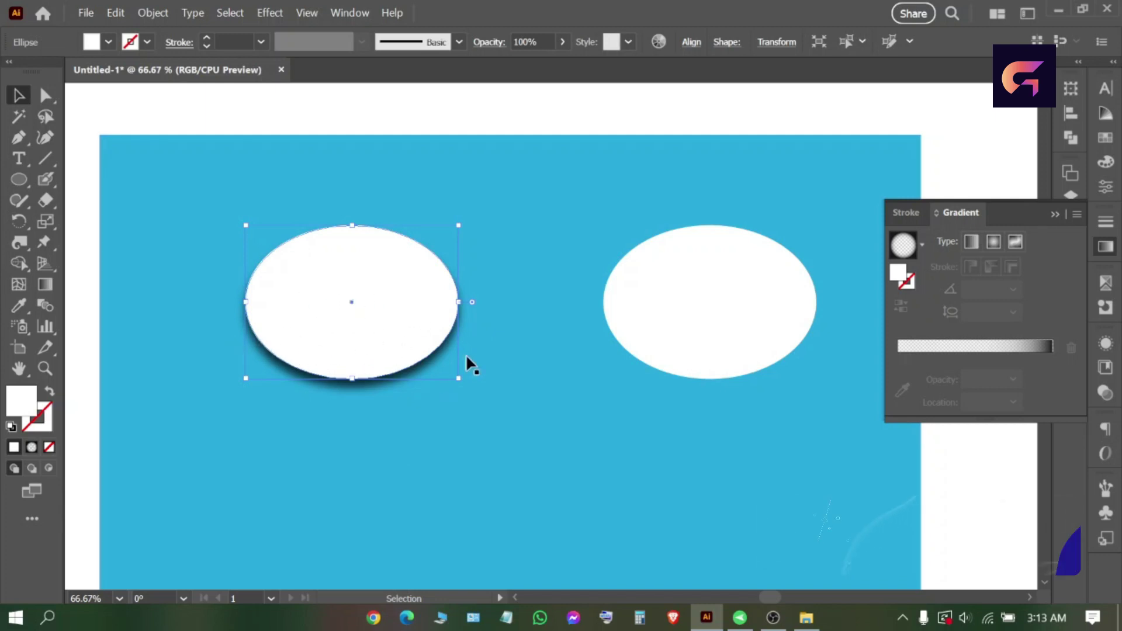
# - Fill the new copy with a linear gradient and change its black stop to white
pyautogui.click(31, 450)
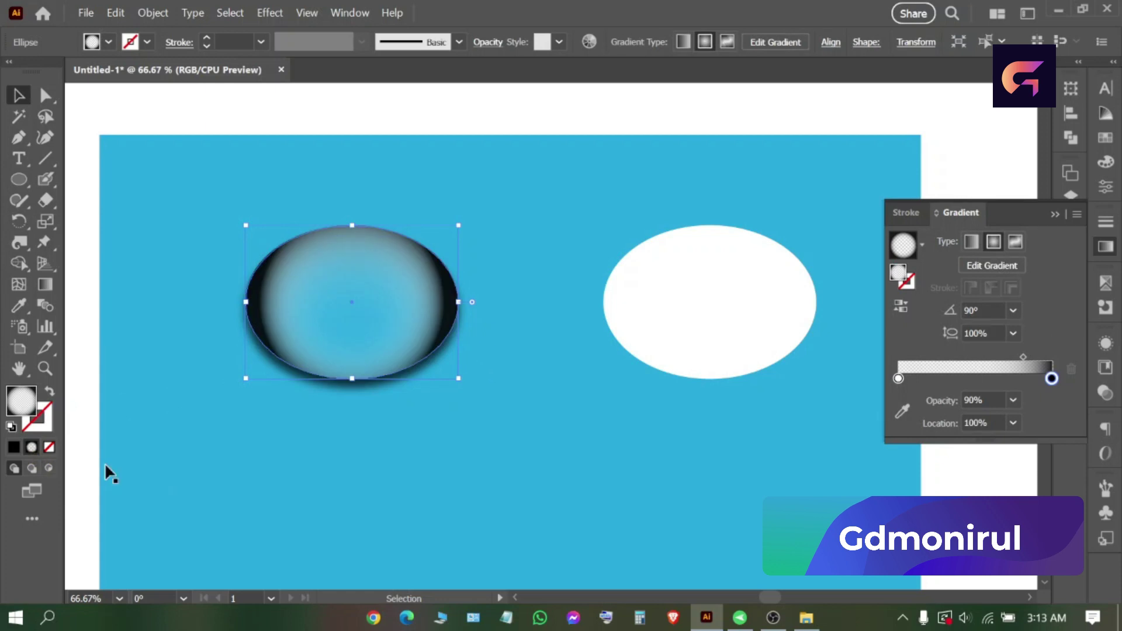
pyautogui.click(970, 245)
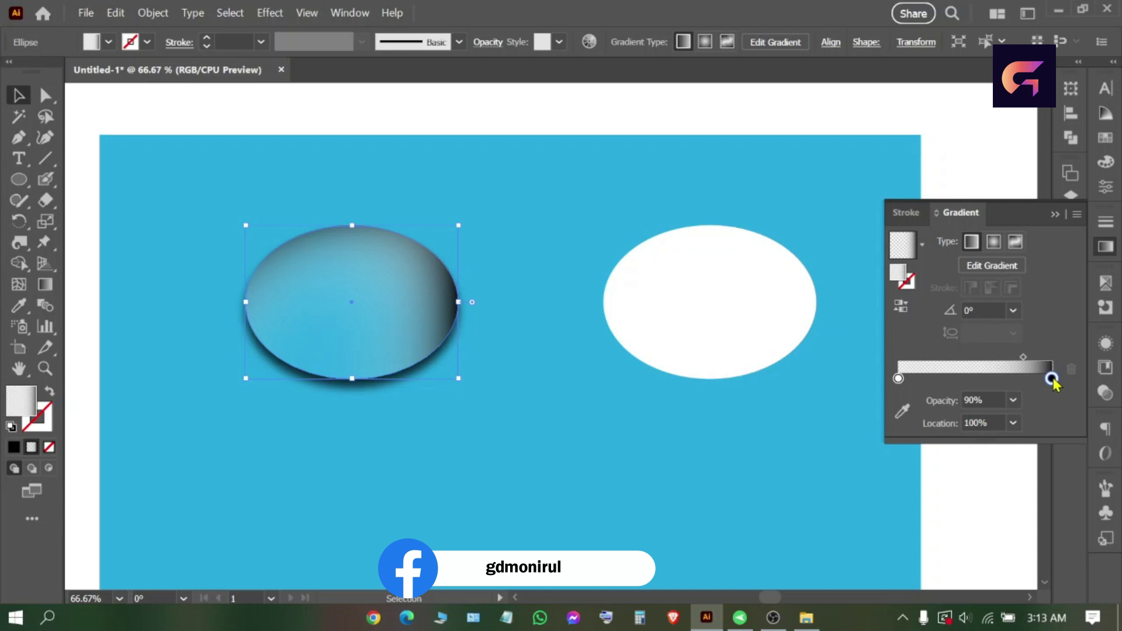
pyautogui.doubleClick(1051, 379)
pyautogui.click(856, 536)
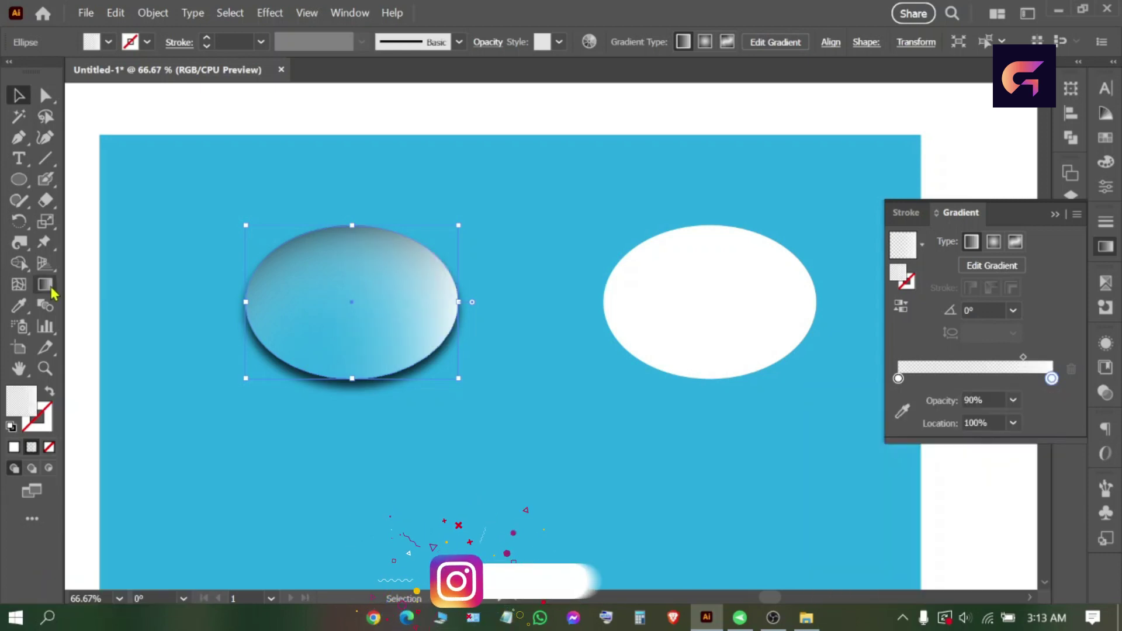
# - Redraw the linear gradient vertically at -90° so the white fades in at the ellipse's bottom edge, and deselect it
pyautogui.click(45, 284)
pyautogui.moveTo(426, 438); pyautogui.dragTo(426, 299)
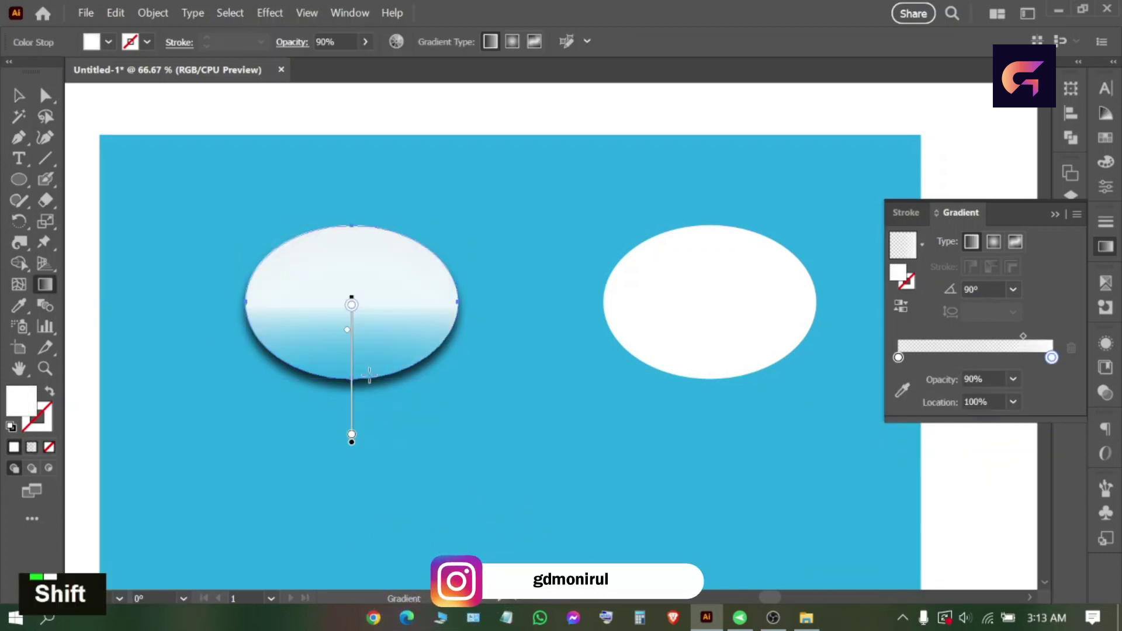
pyautogui.moveTo(354, 272); pyautogui.dragTo(356, 422)
pyautogui.moveTo(363, 291); pyautogui.dragTo(364, 402)
pyautogui.moveTo(372, 233); pyautogui.dragTo(371, 385)
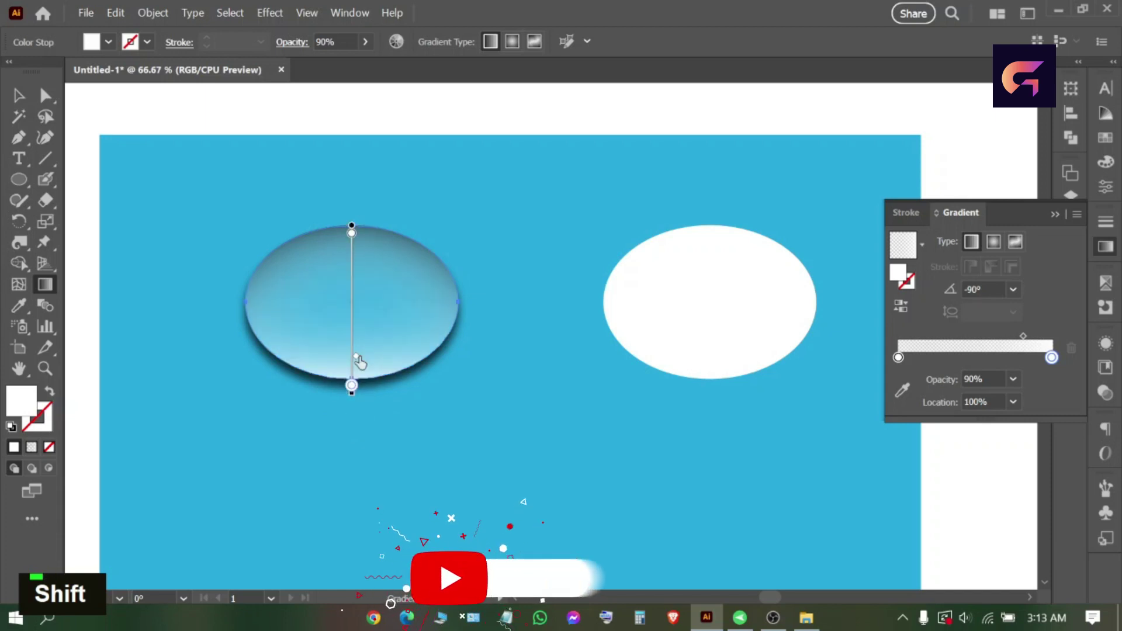
pyautogui.press('v')
pyautogui.click(225, 121)
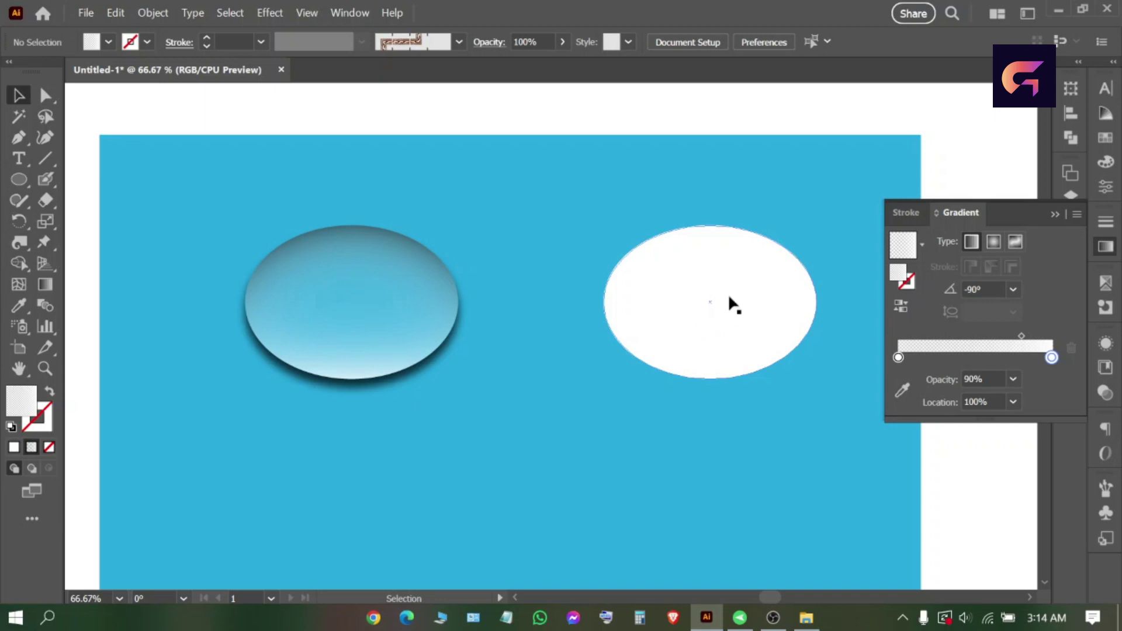
# - Duplicate the right white ellipse once more onto the finished droplet and arrange the copy in front of everything
pyautogui.moveTo(717, 298); pyautogui.dragTo(426, 311)
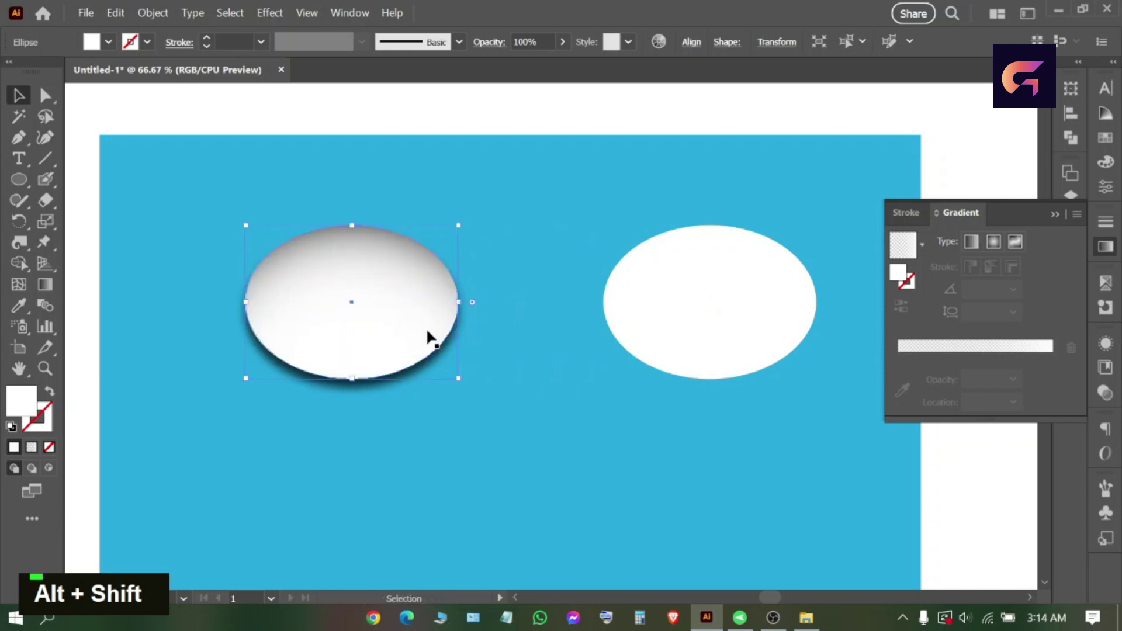
pyautogui.rightClick(434, 338)
pyautogui.moveTo(533, 524)
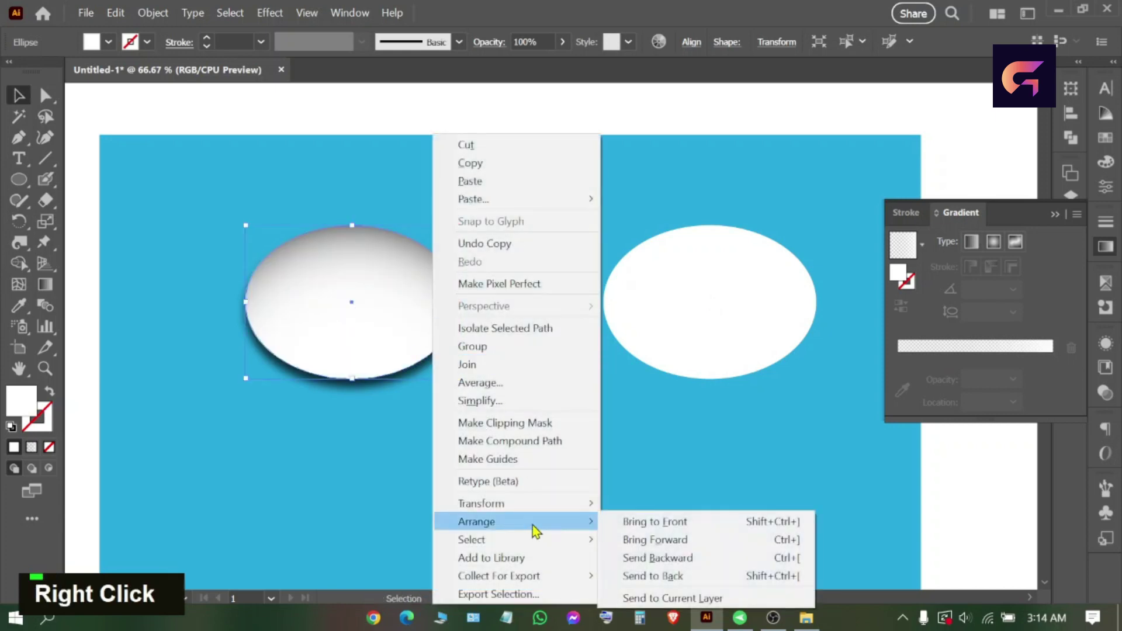
pyautogui.click(662, 526)
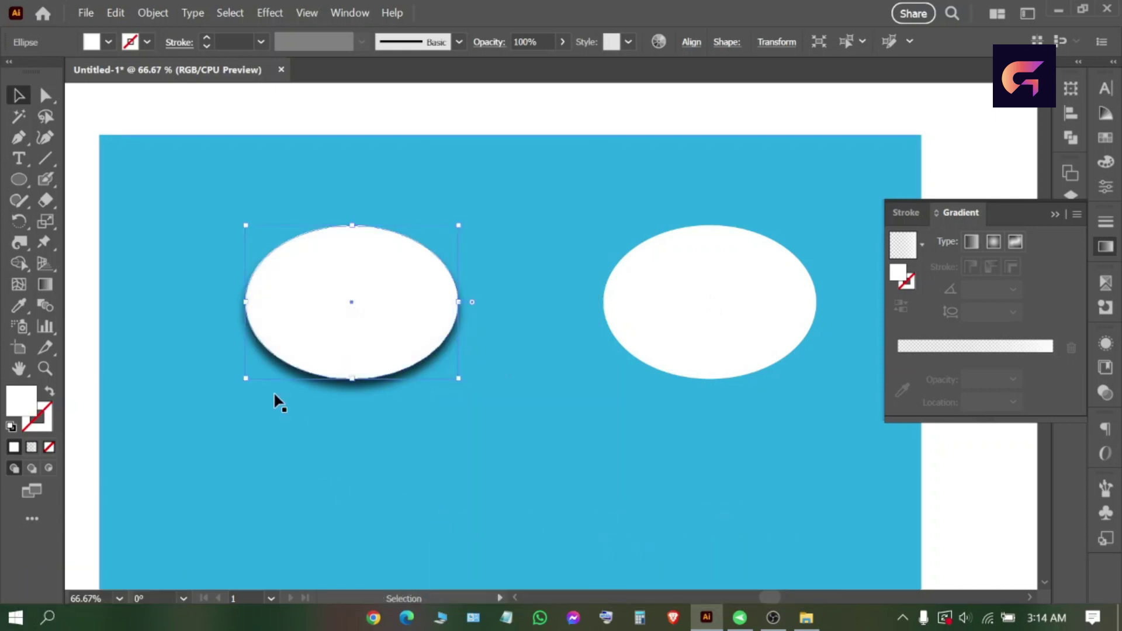
# - Shrink the front copy to a small ellipse at the droplet's top and fill it with a white linear gradient at 90°
pyautogui.moveTo(354, 380); pyautogui.dragTo(353, 291)
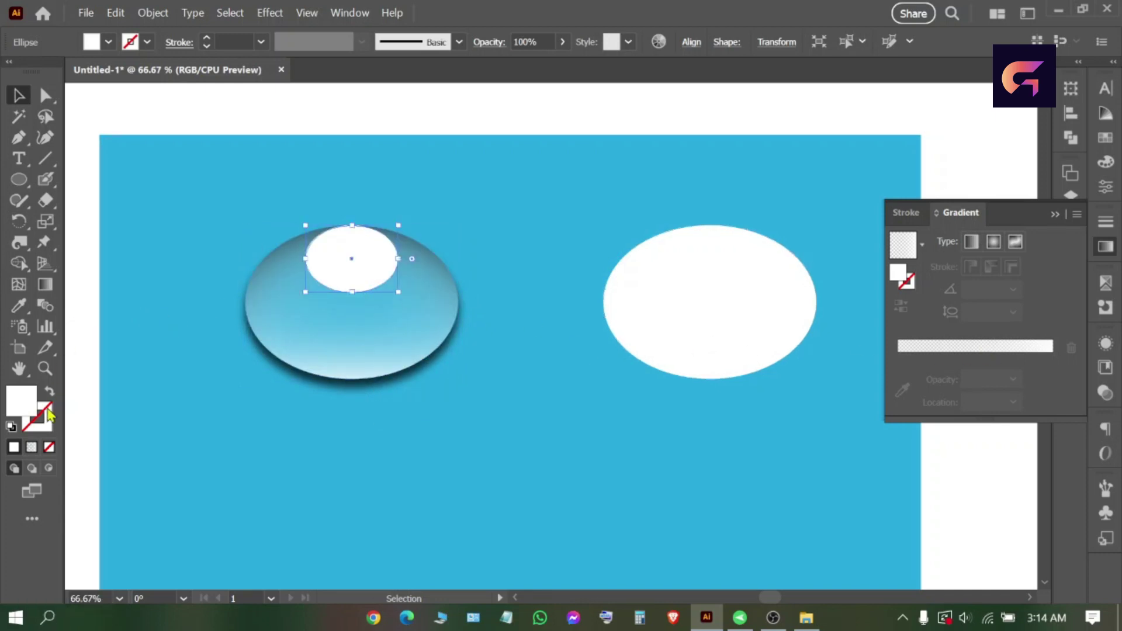
pyautogui.click(38, 448)
pyautogui.press('g')
pyautogui.moveTo(352, 311); pyautogui.dragTo(355, 214)
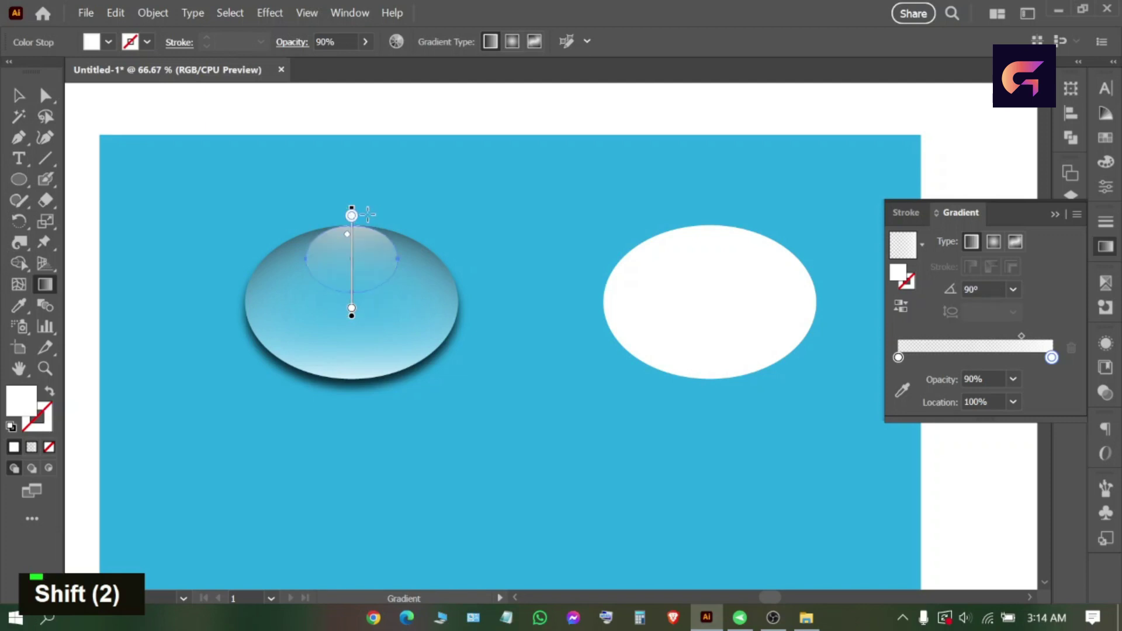
# - Reselect the small highlight ellipse and shift its gradient midpoint to about 86%
pyautogui.press('v')
pyautogui.click(365, 204)
pyautogui.click(368, 266)
pyautogui.keyDown('shift'); pyautogui.click(363, 283); pyautogui.keyUp('shift')
pyautogui.click(363, 282)
pyautogui.moveTo(1023, 358); pyautogui.dragTo(1031, 357)
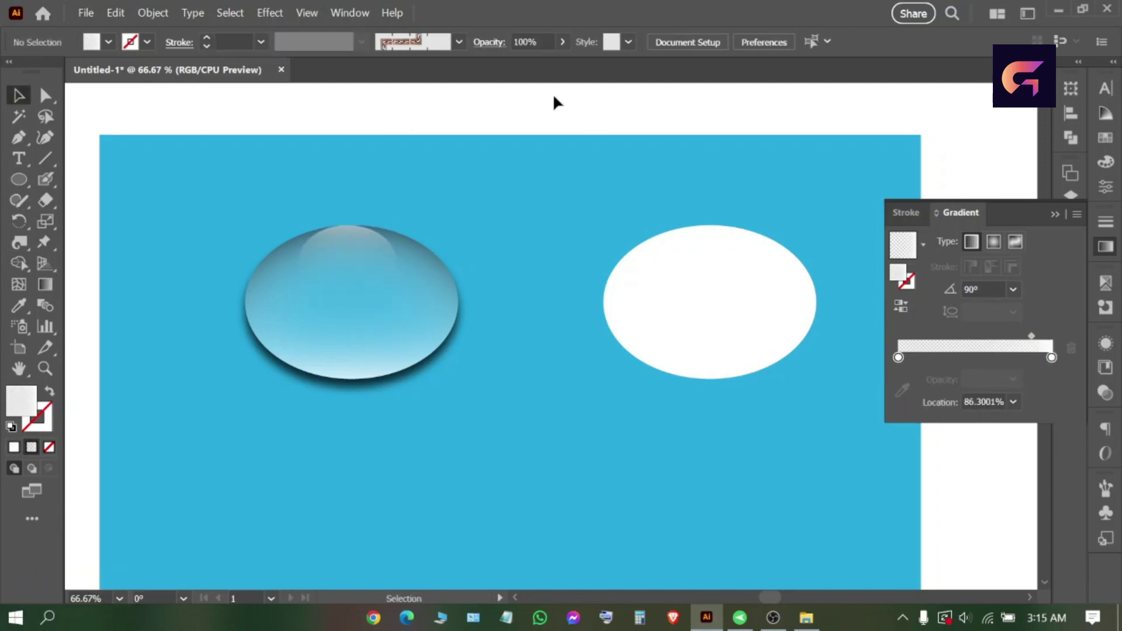
# - Shift the small highlight ellipse's gradient midpoint to about 77% and deselect it
pyautogui.scroll(-3, 491, 406)
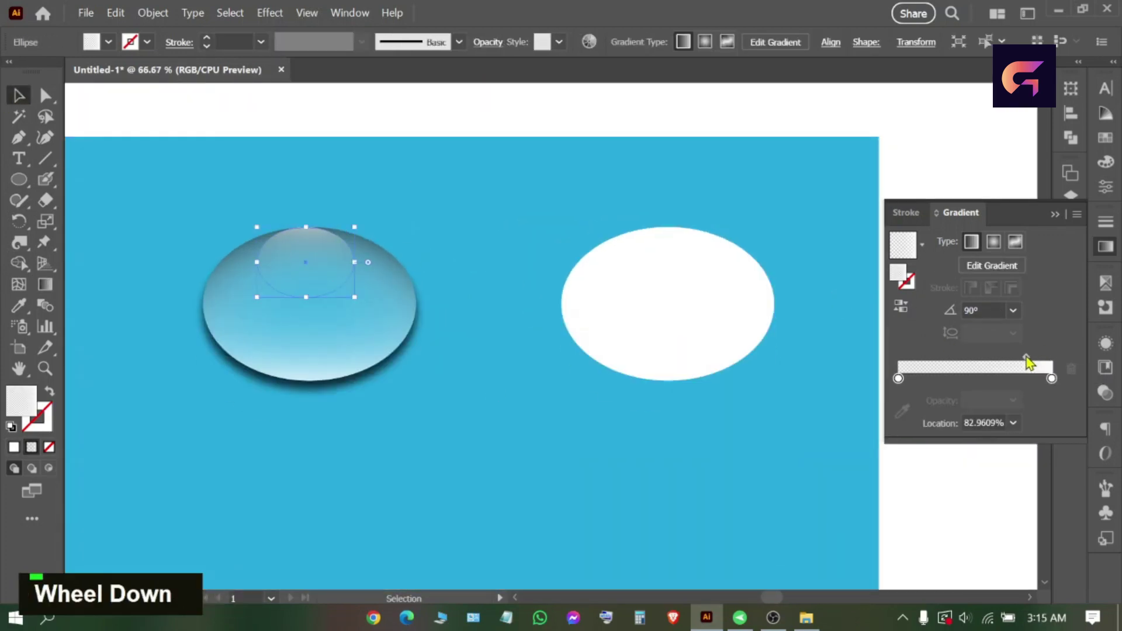
pyautogui.moveTo(1029, 363); pyautogui.dragTo(1021, 362)
pyautogui.click(482, 104)
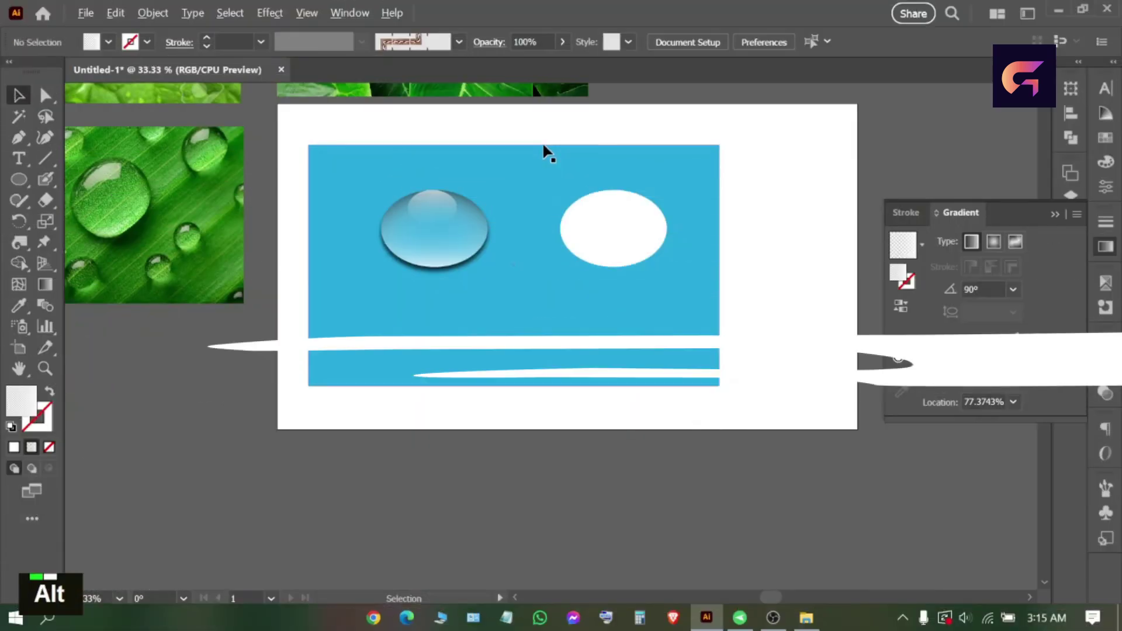
# - Move the blue background rectangle sideways, clear of the droplet
pyautogui.scroll(2, 543, 151)
pyautogui.click(515, 401)
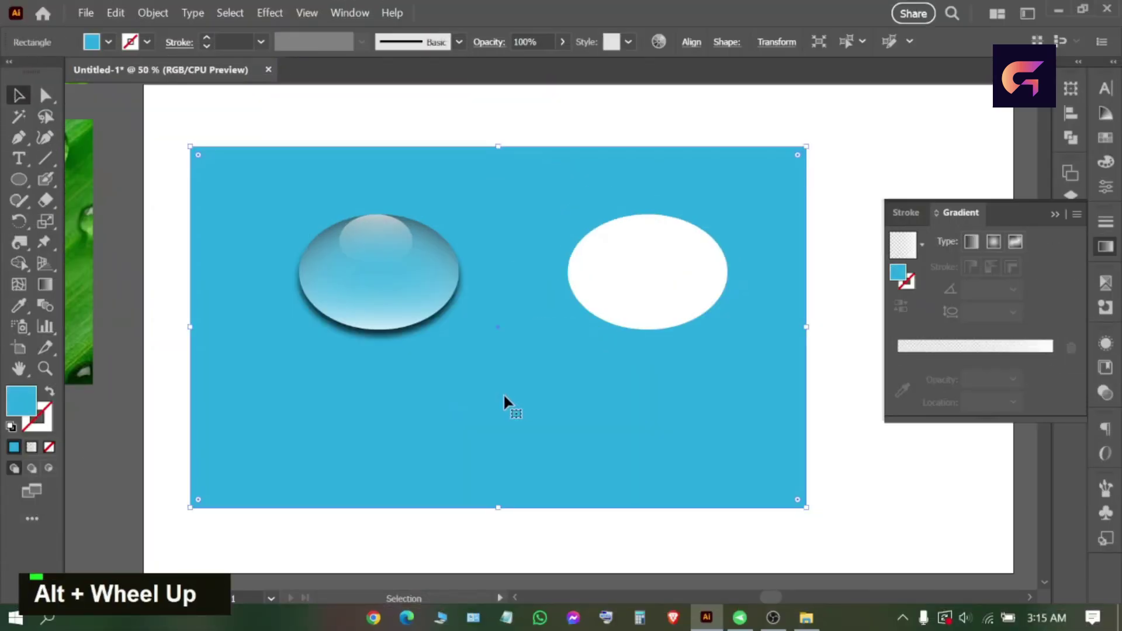
pyautogui.moveTo(351, 431); pyautogui.dragTo(565, 457)
# - Select all the stacked ellipses of the droplet, group them and deselect
pyautogui.click(262, 166)
pyautogui.click(405, 304)
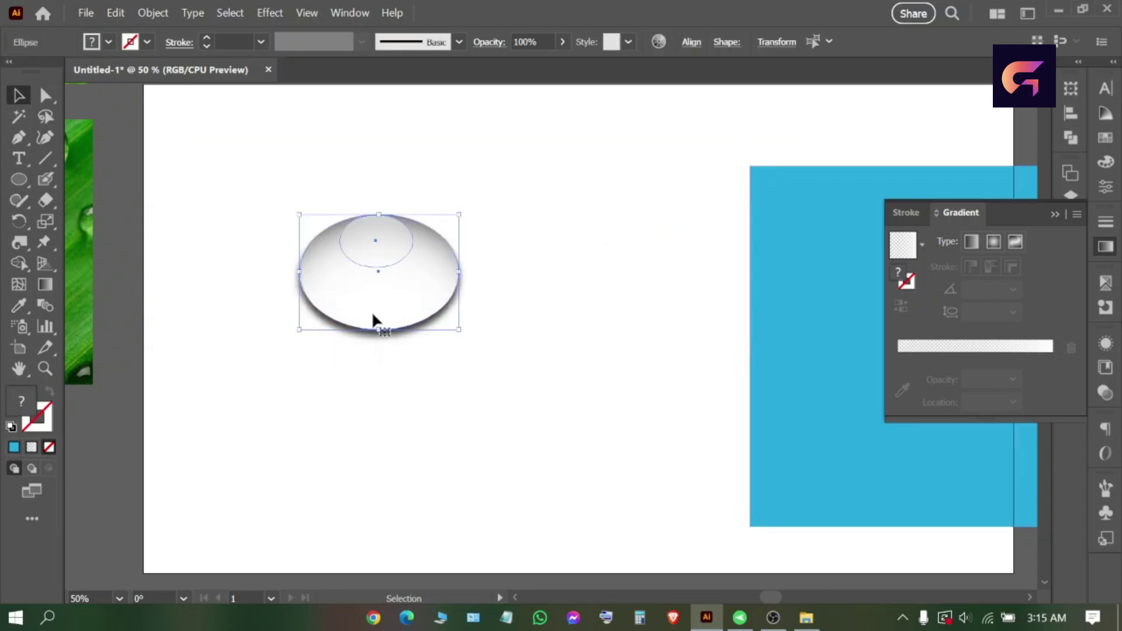
pyautogui.hotkey('ctrl', 'g')
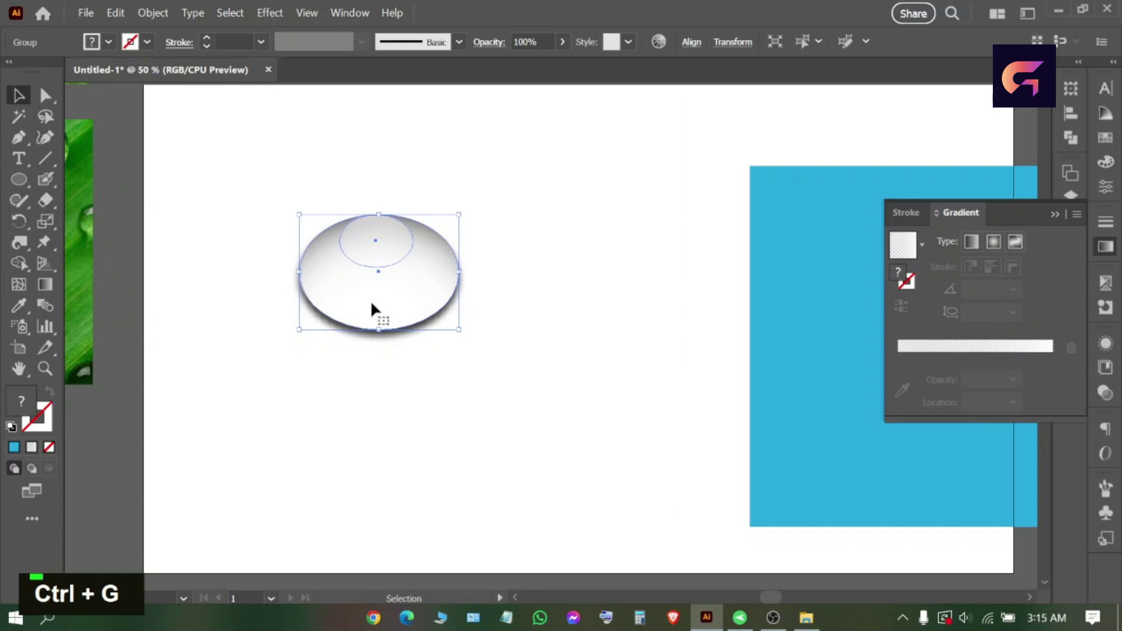
pyautogui.rightClick(376, 257)
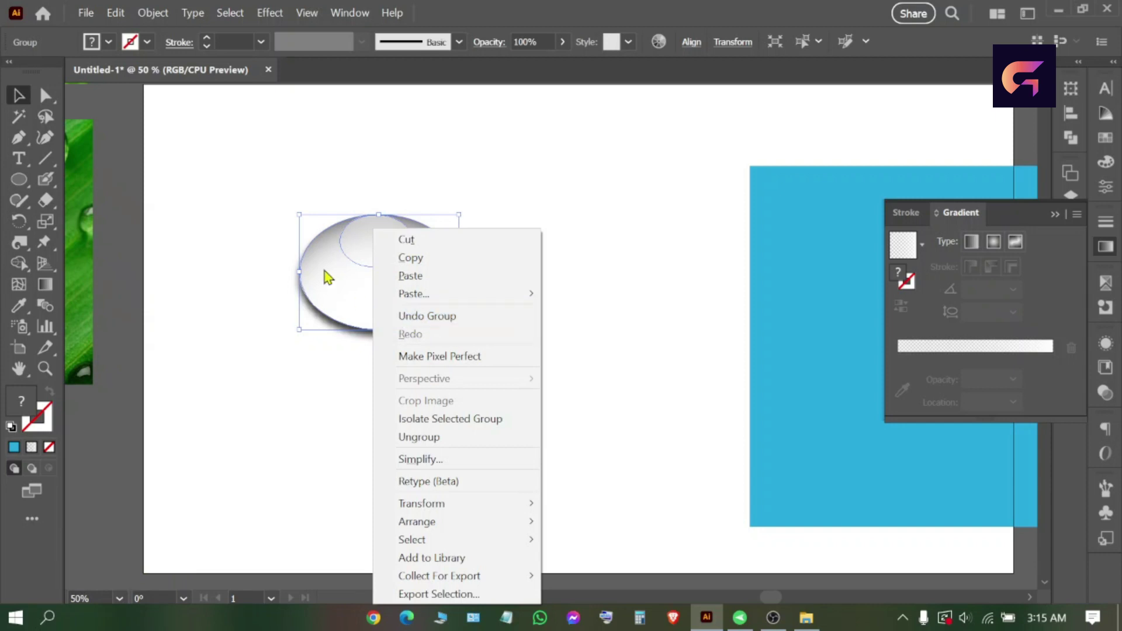
pyautogui.click(558, 215)
# - Duplicate the grouped droplet onto the middle leaf of the large-leaf photo above the artboard
pyautogui.scroll(-2, 503, 268)
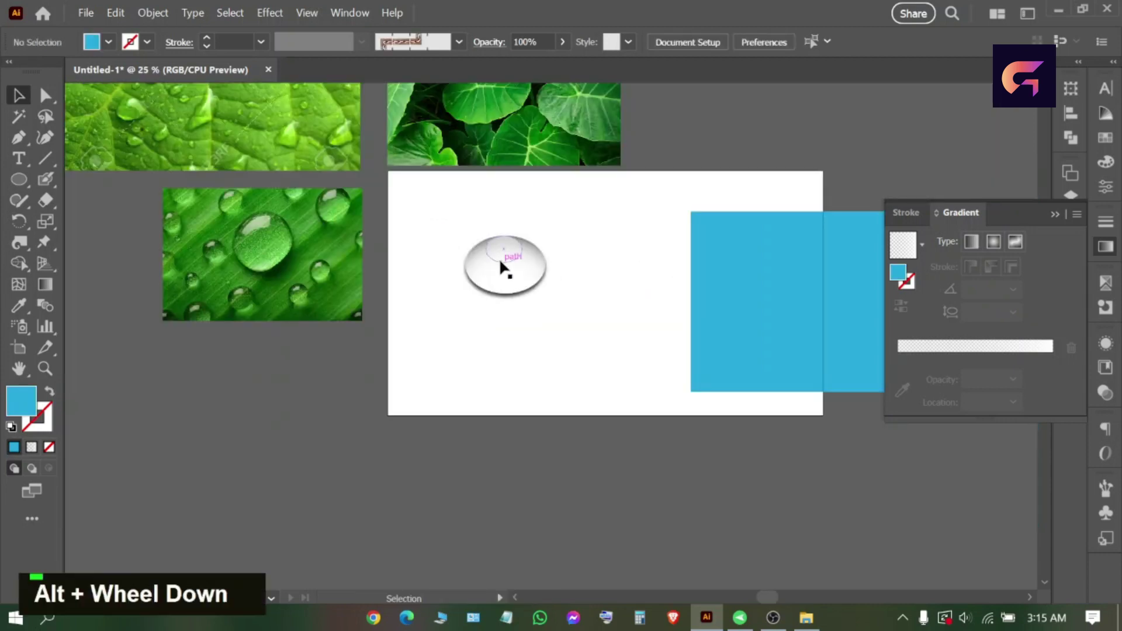
pyautogui.scroll(3, 524, 286)
pyautogui.click(508, 362)
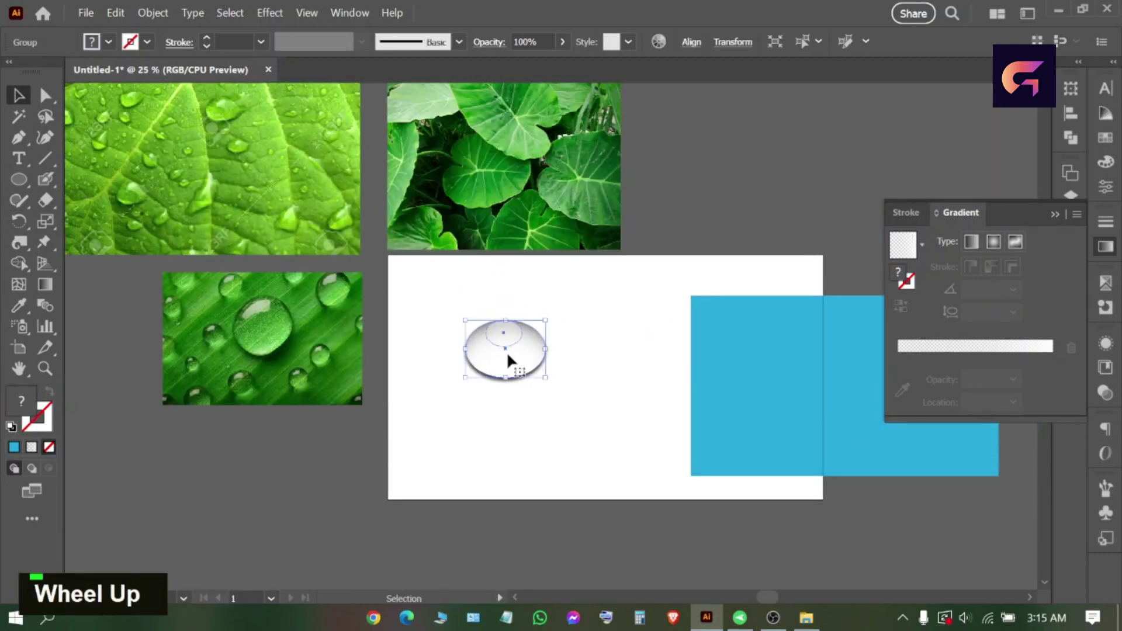
pyautogui.scroll(2, 534, 188)
pyautogui.keyDown('alt'); pyautogui.scroll(4, 535, 178); pyautogui.keyUp('alt')
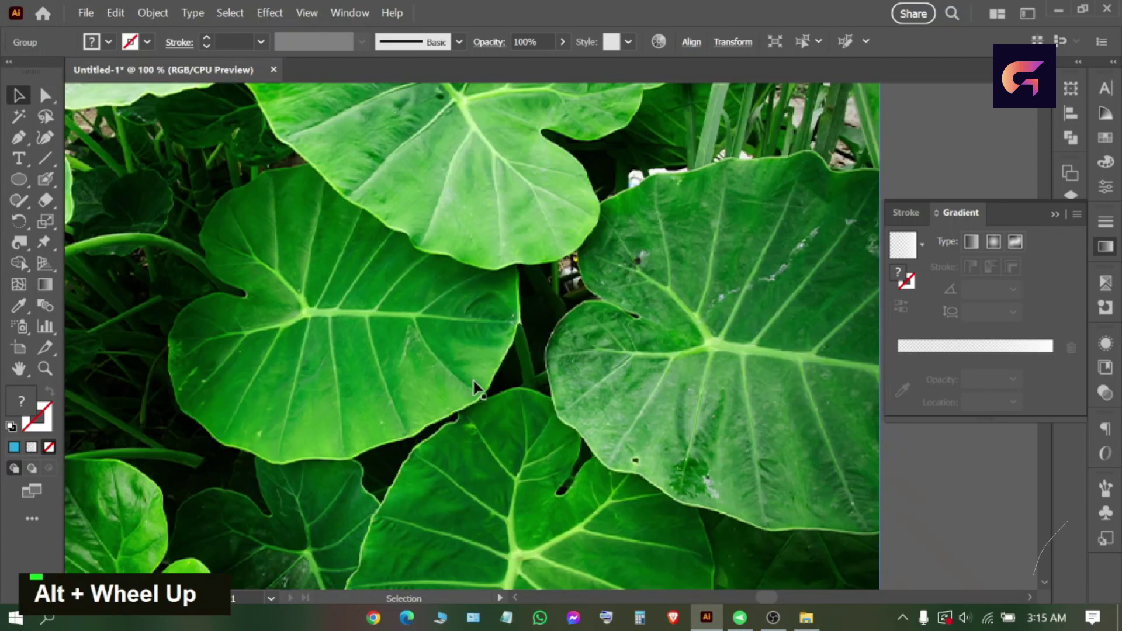
pyautogui.keyDown('alt'); pyautogui.scroll(-3, 341, 216); pyautogui.keyUp('alt')
pyautogui.scroll(-1, 367, 432)
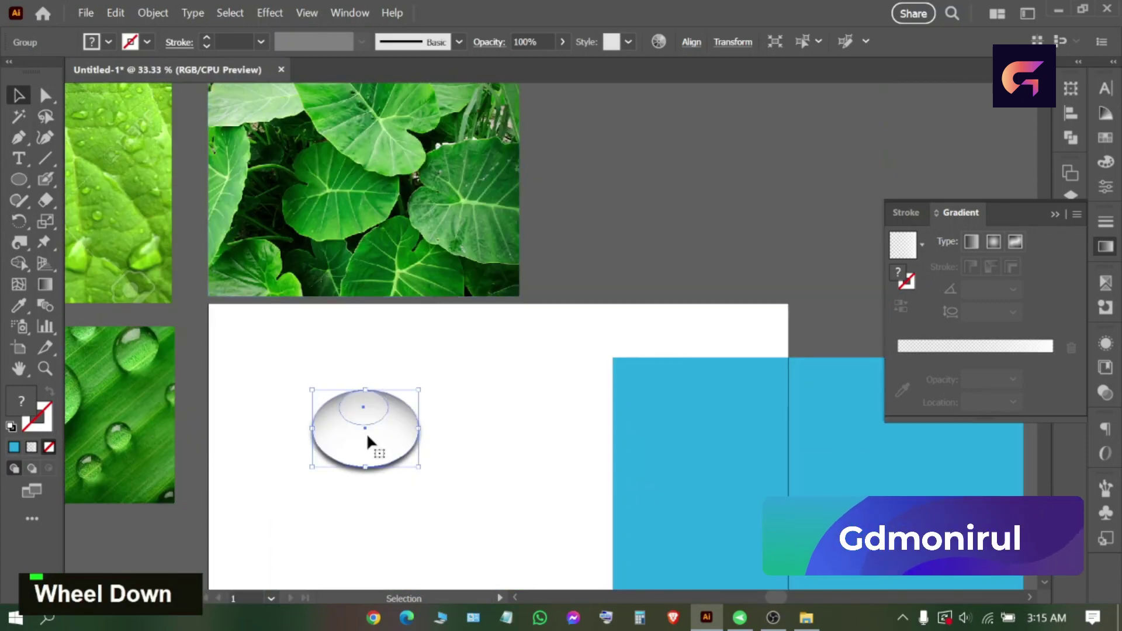
pyautogui.moveTo(367, 432); pyautogui.dragTo(346, 328)
# - Move the droplet copy from the middle leaf to the leaf at the photo's lower edge
pyautogui.keyDown('alt'); pyautogui.scroll(3, 354, 195); pyautogui.keyUp('alt')
pyautogui.keyDown('alt'); pyautogui.scroll(-3, 346, 328); pyautogui.keyUp('alt')
pyautogui.keyDown('alt'); pyautogui.scroll(2, 325, 336); pyautogui.keyUp('alt')
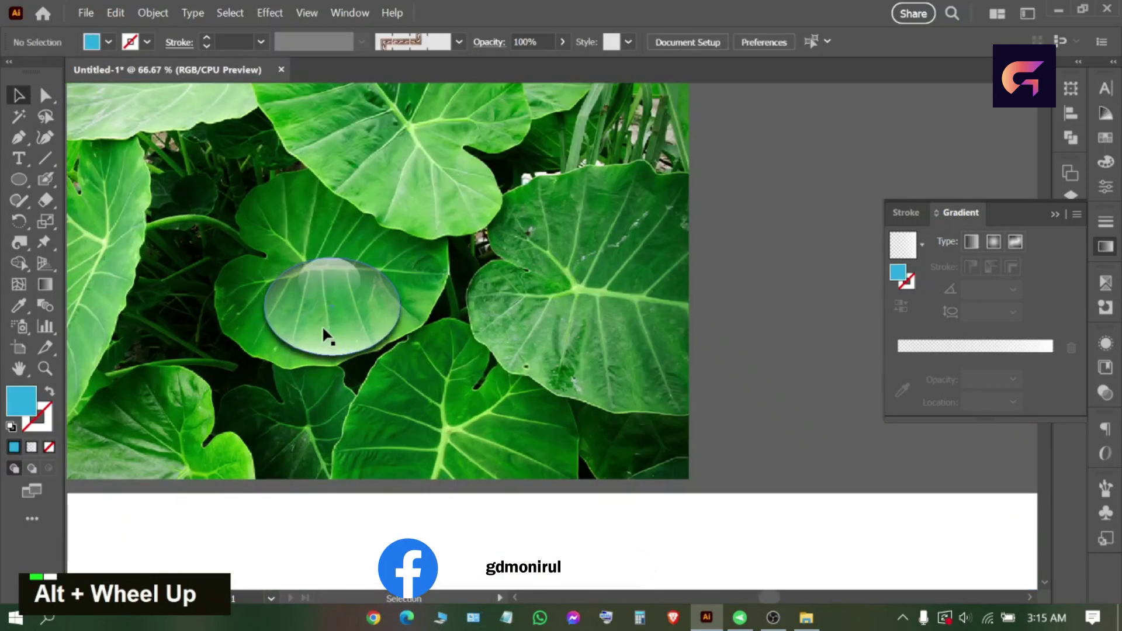
pyautogui.keyDown('alt'); pyautogui.scroll(1, 325, 337); pyautogui.keyUp('alt')
pyautogui.keyDown('alt'); pyautogui.scroll(-2, 659, 350); pyautogui.keyUp('alt')
pyautogui.scroll(-2, 264, 503)
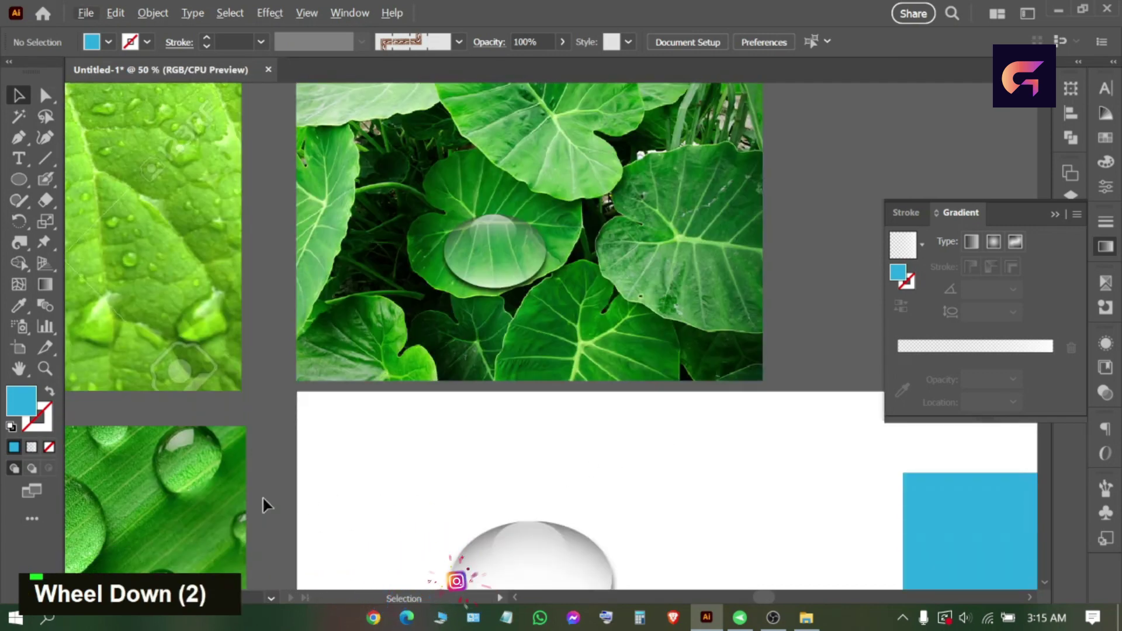
pyautogui.moveTo(444, 257); pyautogui.dragTo(535, 363)
pyautogui.scroll(2, 535, 363)
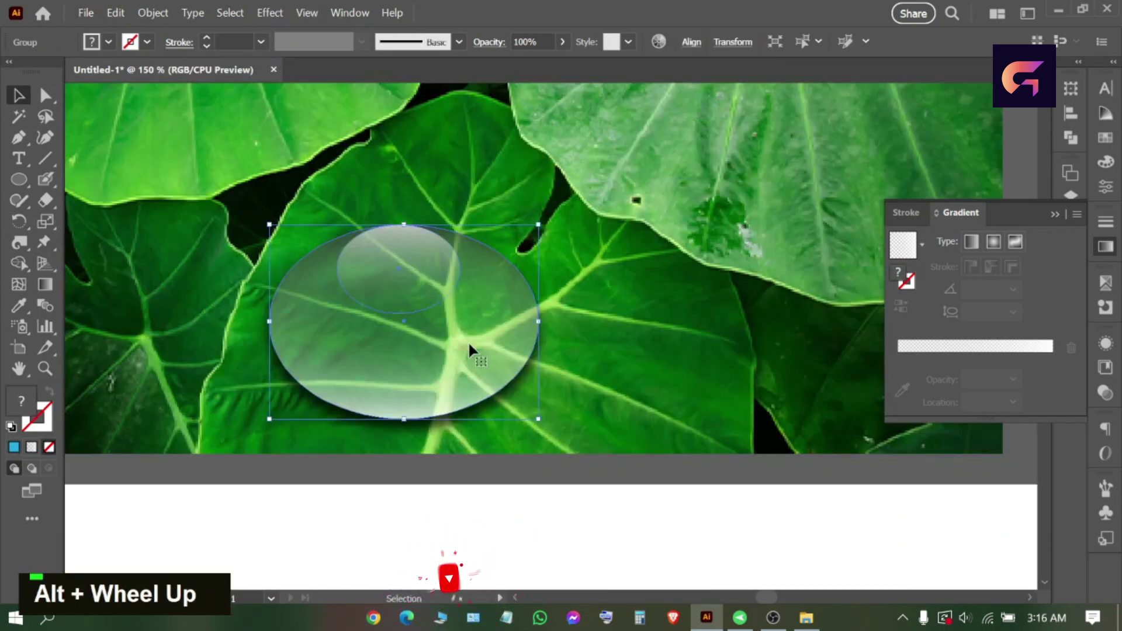
# - Set the droplet copy's blending mode to Overlay and deselect it
pyautogui.click(1104, 395)
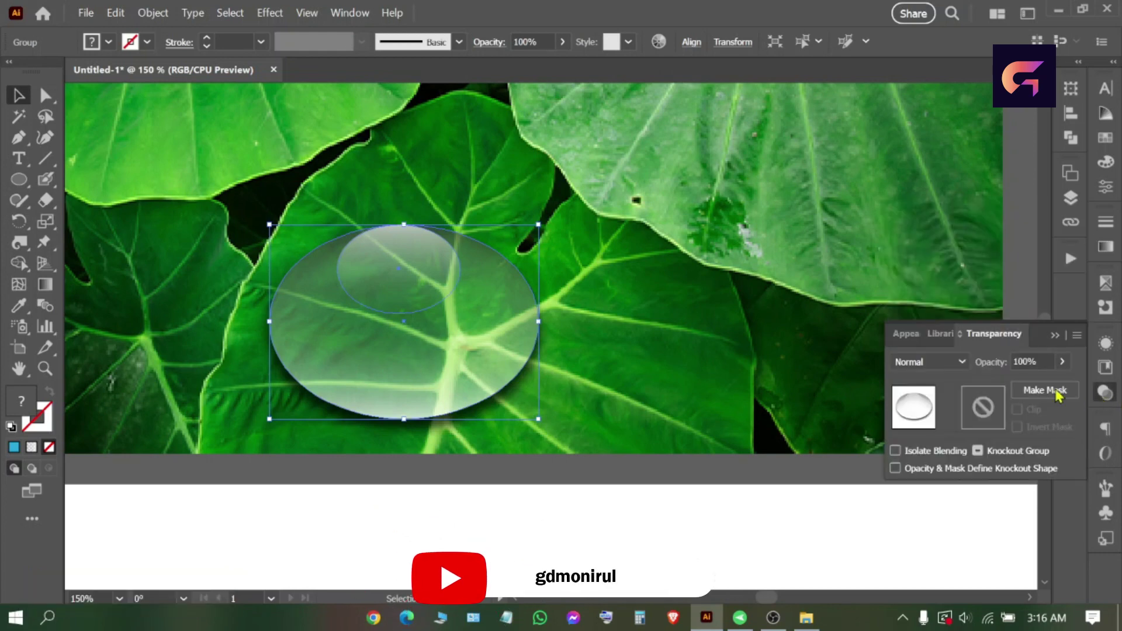
pyautogui.click(941, 362)
pyautogui.click(926, 178)
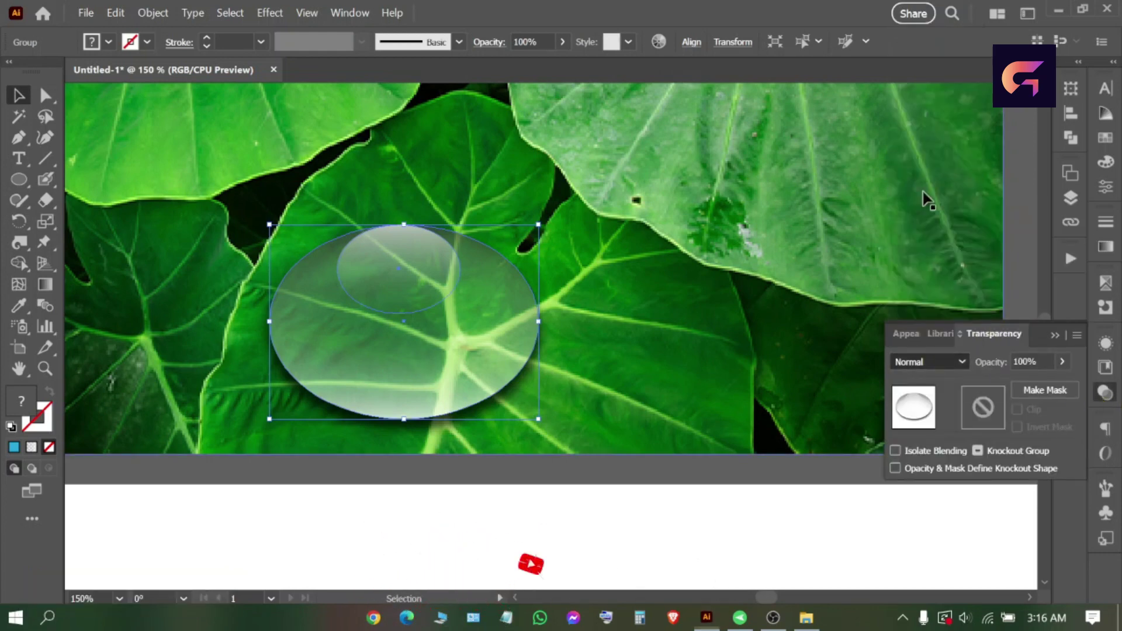
pyautogui.click(669, 496)
# - Move the Overlay droplet onto the dark green dewdrop photo, beside its largest water drop
pyautogui.scroll(-3, 684, 347)
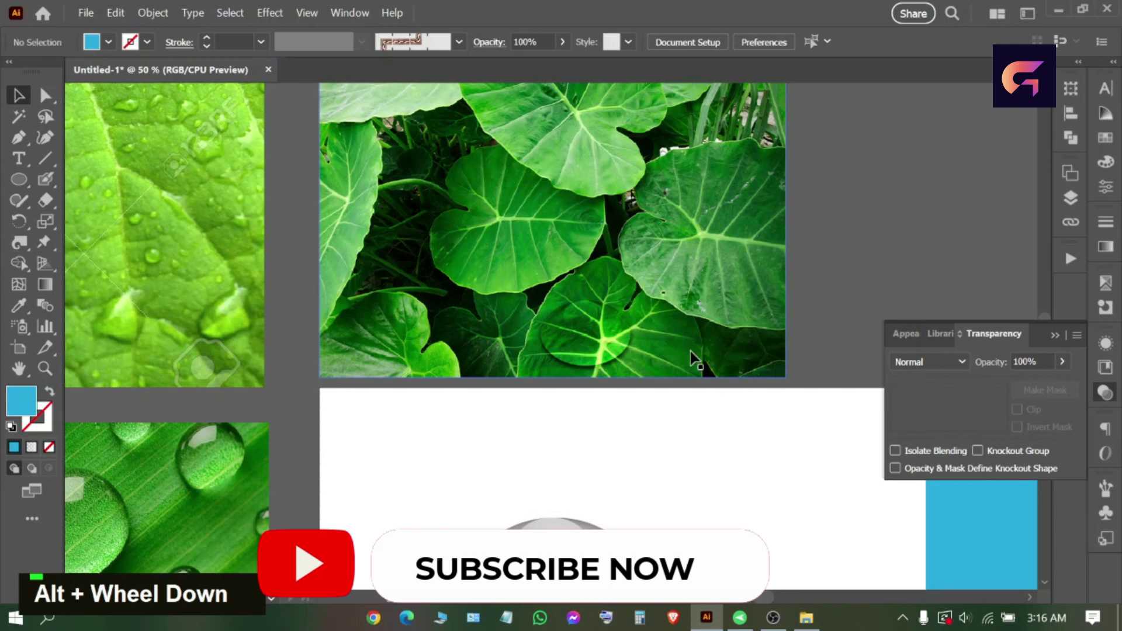
pyautogui.scroll(1, 643, 351)
pyautogui.scroll(-2, 557, 349)
pyautogui.scroll(-1, 558, 350)
pyautogui.moveTo(613, 299); pyautogui.dragTo(356, 441)
pyautogui.scroll(3, 356, 441)
pyautogui.scroll(2, 358, 447)
pyautogui.click(677, 350)
pyautogui.scroll(-2, 616, 351)
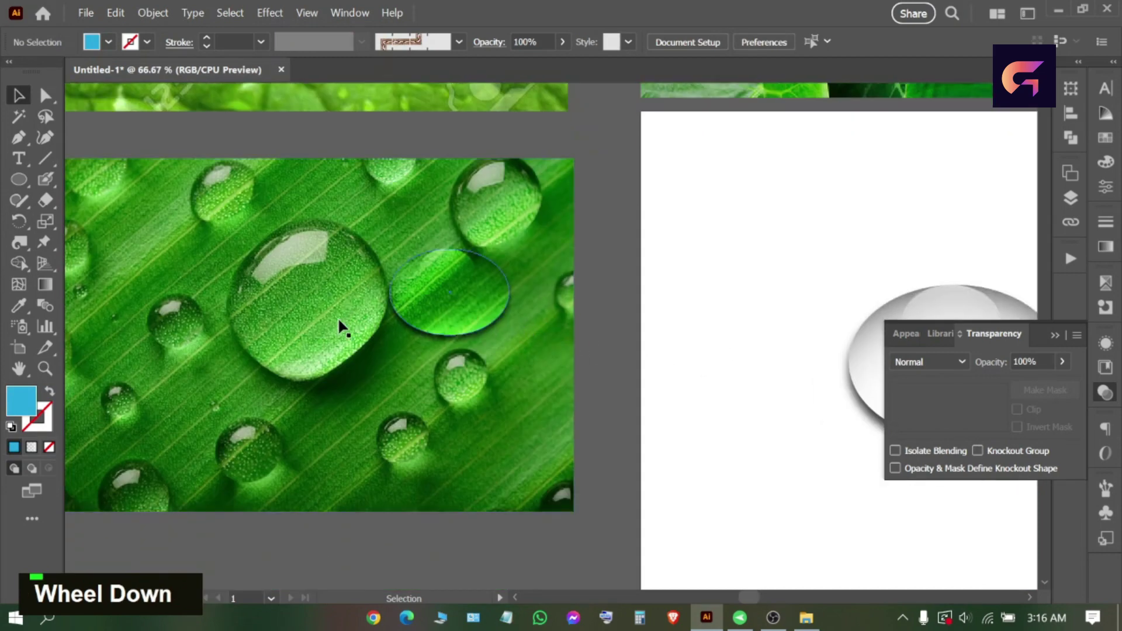
pyautogui.scroll(1, 620, 278)
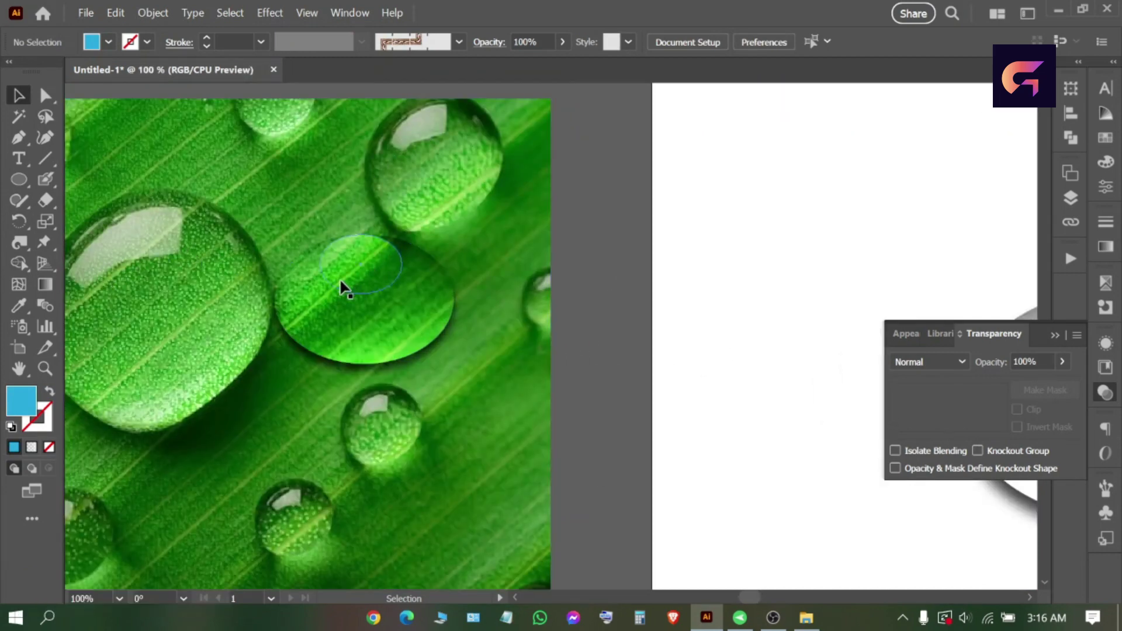
# - Draw a closed, curved crescent highlight with the Pen tool across the upper part of the droplet
pyautogui.click(19, 137)
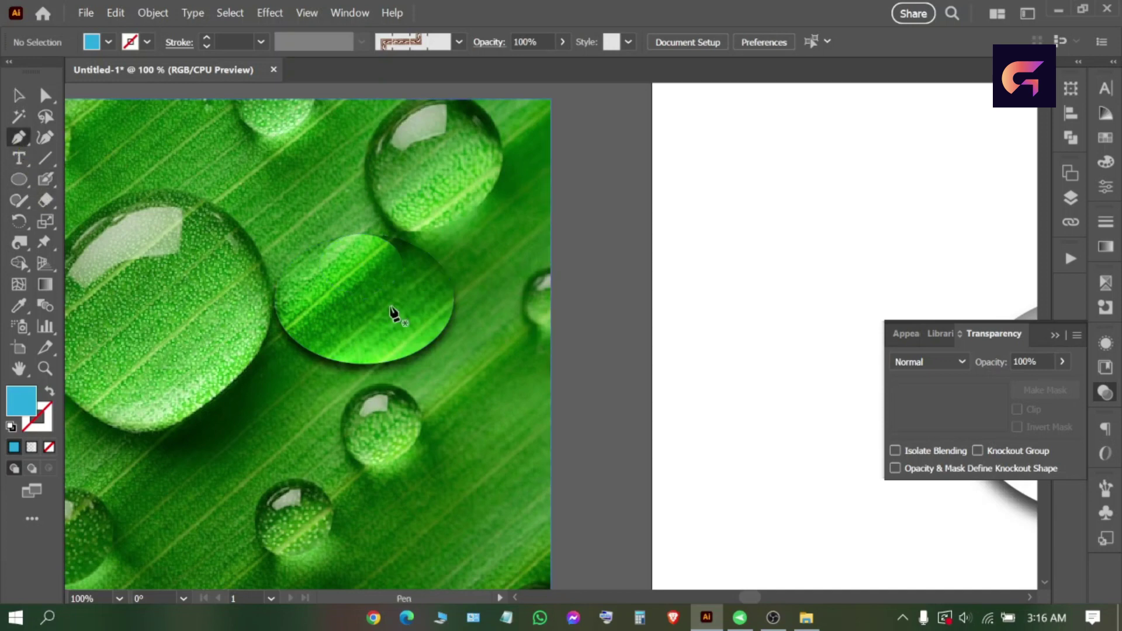
pyautogui.scroll(2, 331, 297)
pyautogui.click(275, 275)
pyautogui.moveTo(398, 234); pyautogui.dragTo(443, 258)
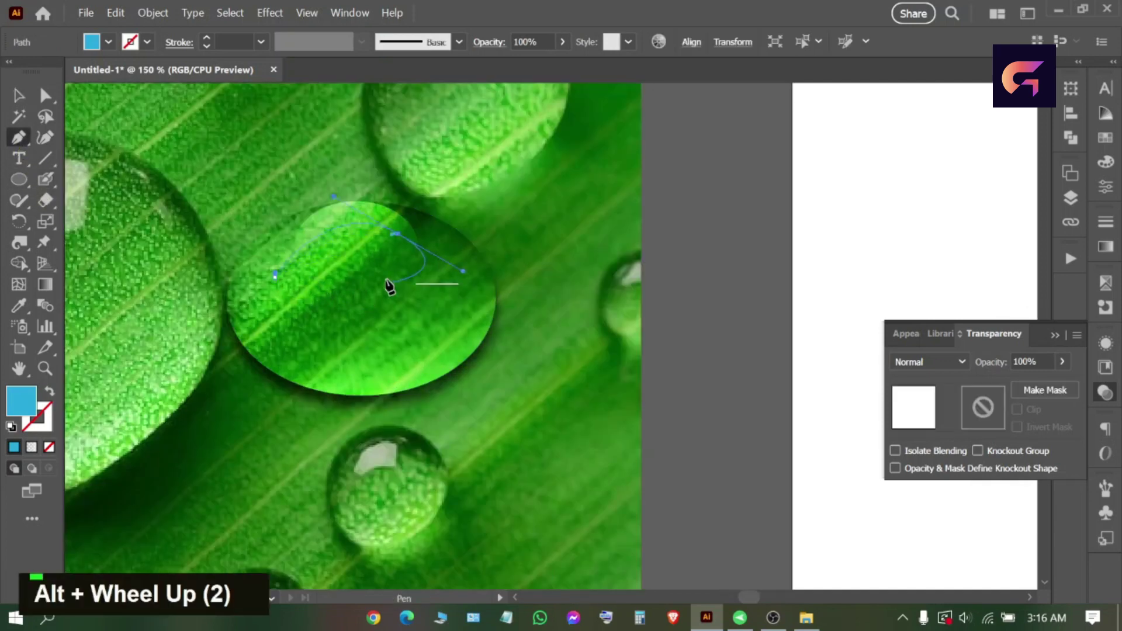
pyautogui.moveTo(342, 270); pyautogui.dragTo(310, 270)
pyautogui.moveTo(275, 276); pyautogui.dragTo(274, 259)
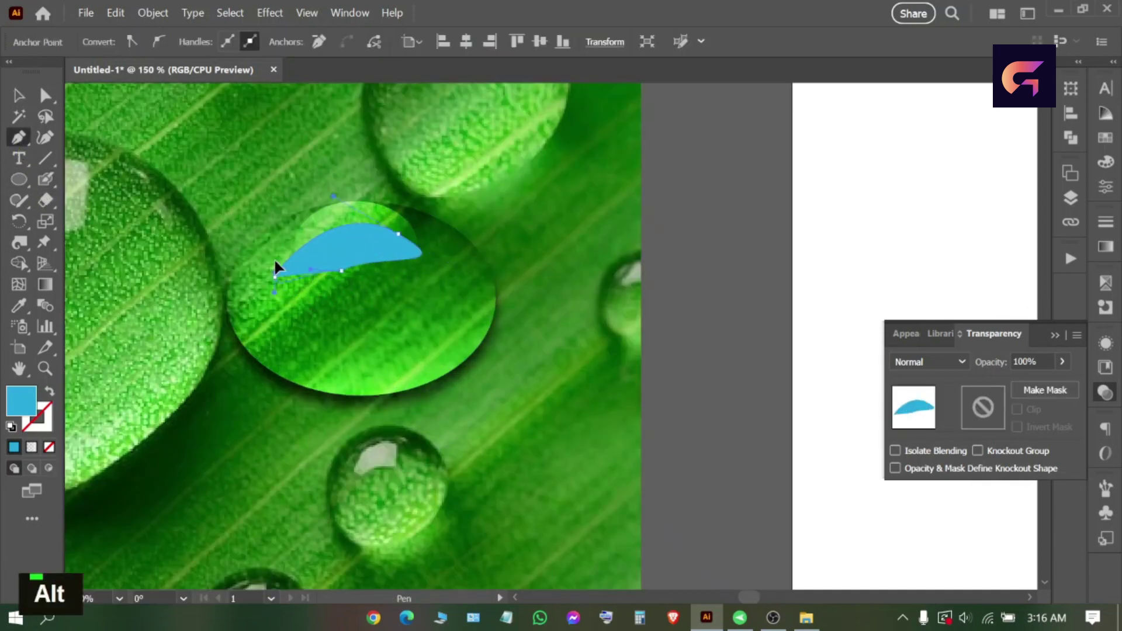
# - Fill the crescent highlight with white, set its opacity to 22% and deselect it
pyautogui.click(19, 96)
pyautogui.click(388, 248)
pyautogui.click(93, 42)
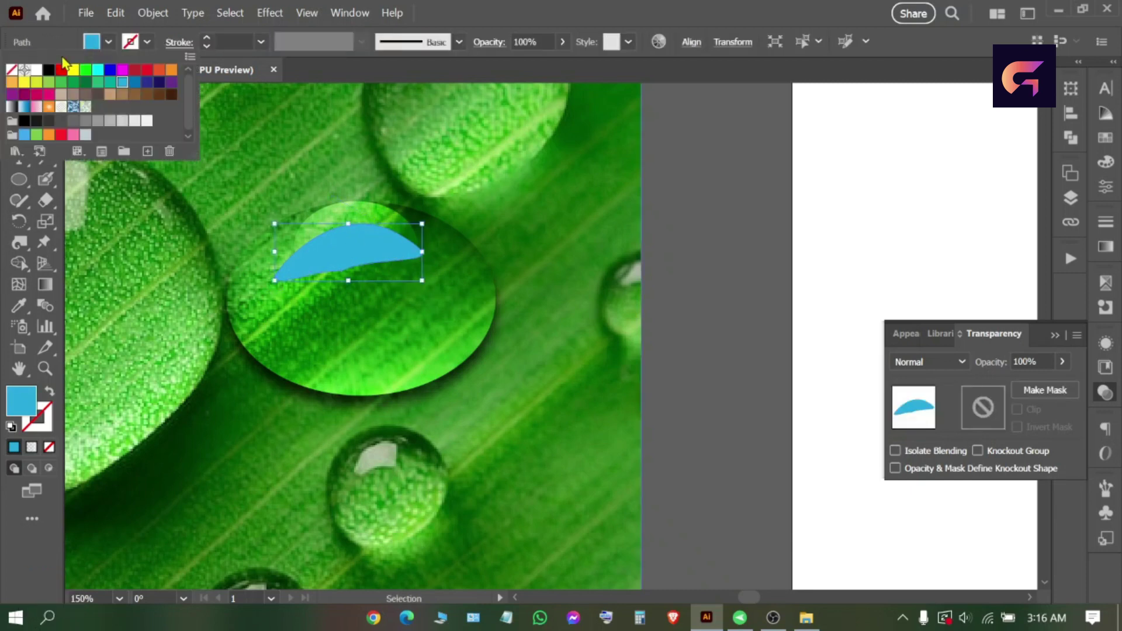
pyautogui.doubleClick(37, 73)
pyautogui.click(962, 362)
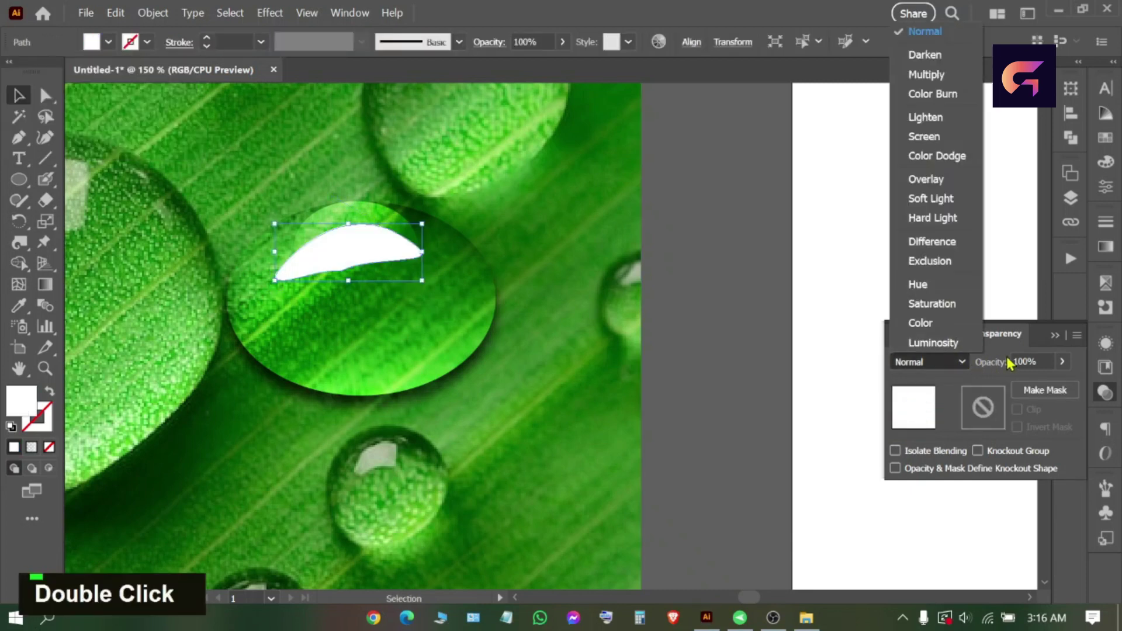
pyautogui.click(1042, 360)
pyautogui.keyDown('alt'); pyautogui.scroll(-2, 728, 234); pyautogui.keyUp('alt')
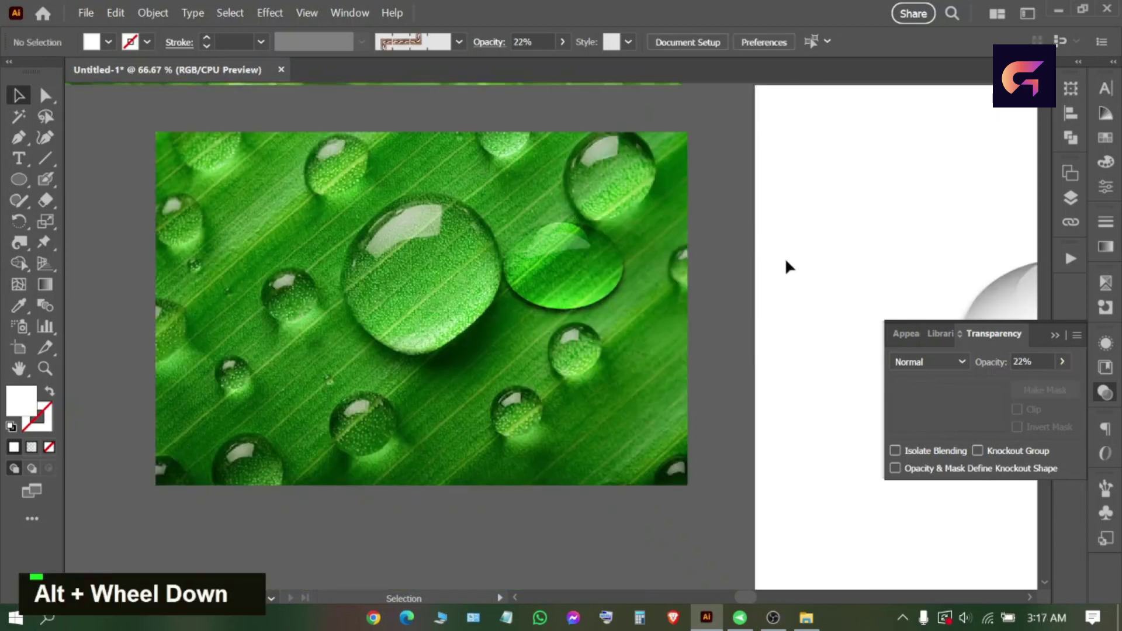
# - Move the Overlay droplet from the dewdrop photo onto the middle leaf of the large-leaf photo and deselect it
pyautogui.keyDown('ctrl'); pyautogui.hscroll(1, 564, 257); pyautogui.keyUp('ctrl')
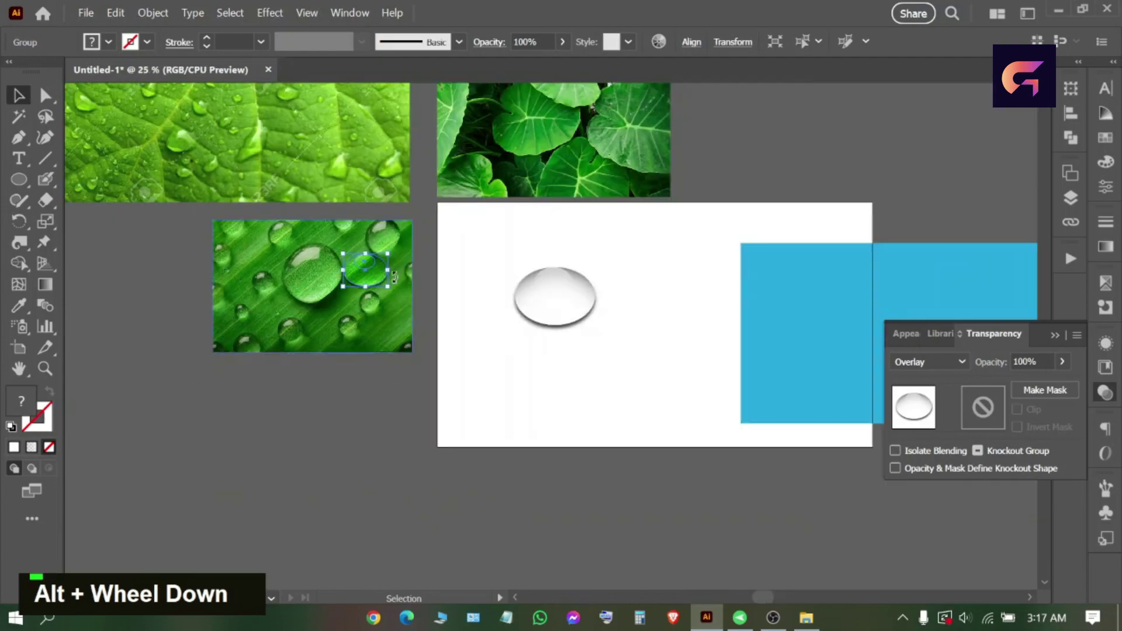
pyautogui.moveTo(555, 169); pyautogui.dragTo(549, 146)
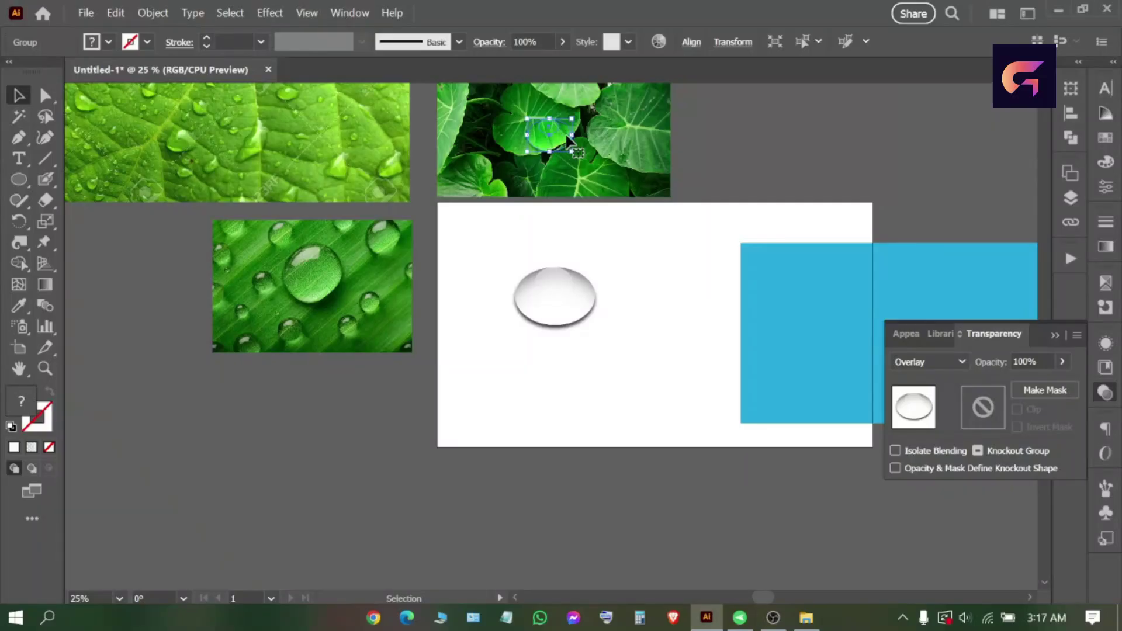
pyautogui.keyDown('alt'); pyautogui.scroll(3, 643, 120); pyautogui.keyUp('alt')
pyautogui.scroll(2, 555, 239)
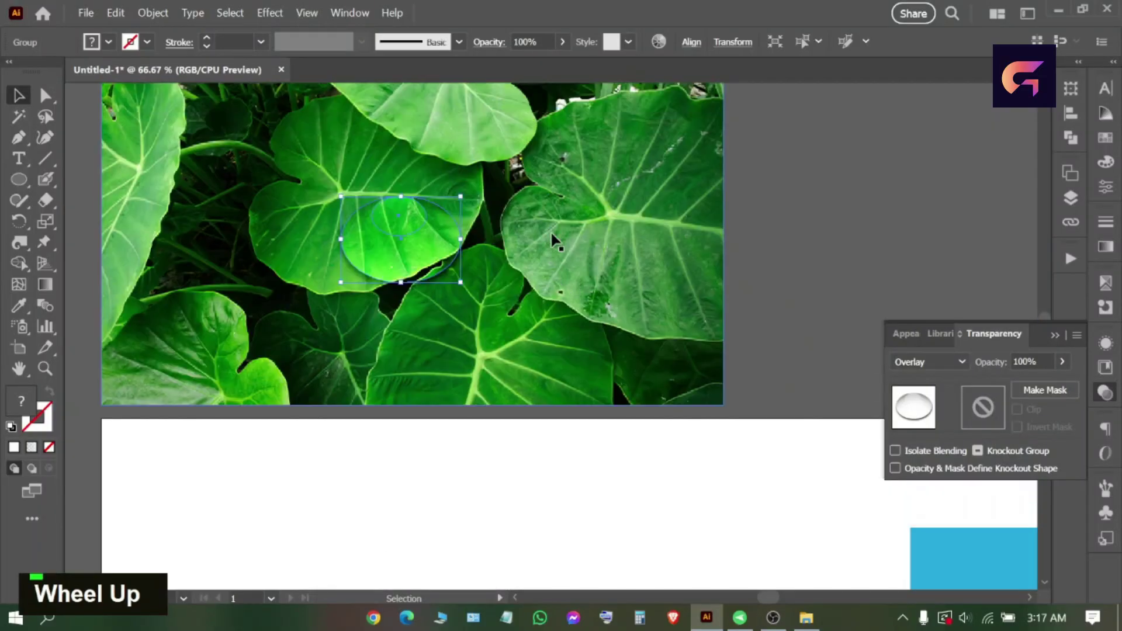
pyautogui.moveTo(415, 262); pyautogui.dragTo(378, 263)
pyautogui.click(836, 250)
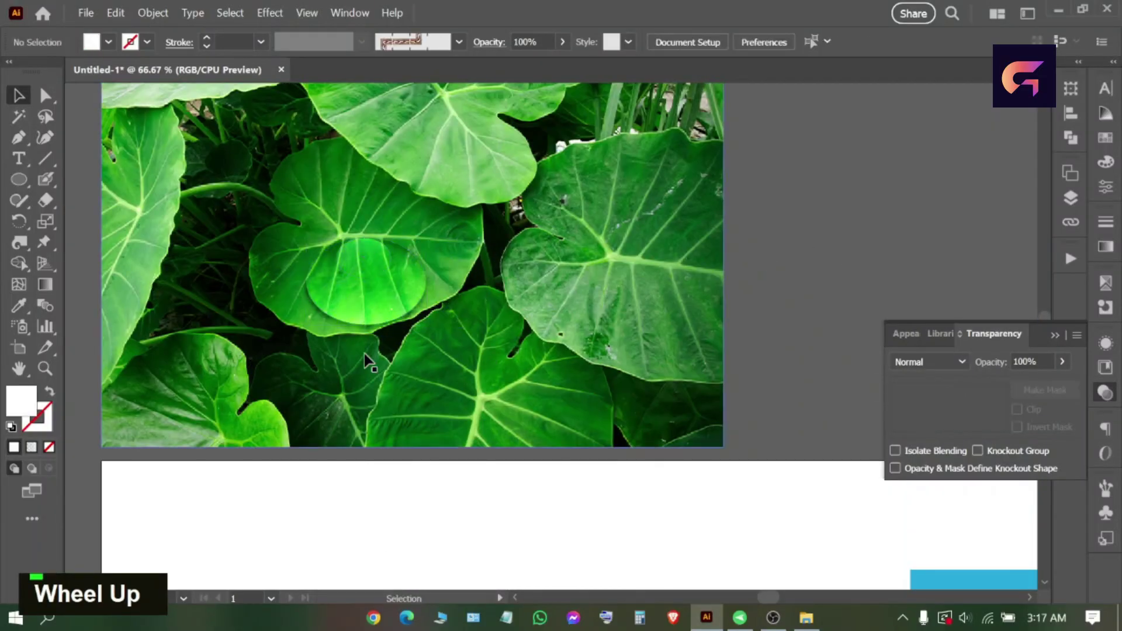
# - Reselect the droplet on the middle leaf and examine it up close and against the photos of real water drops
pyautogui.click(387, 279)
pyautogui.keyDown('alt'); pyautogui.scroll(-3, 636, 275); pyautogui.keyUp('alt')
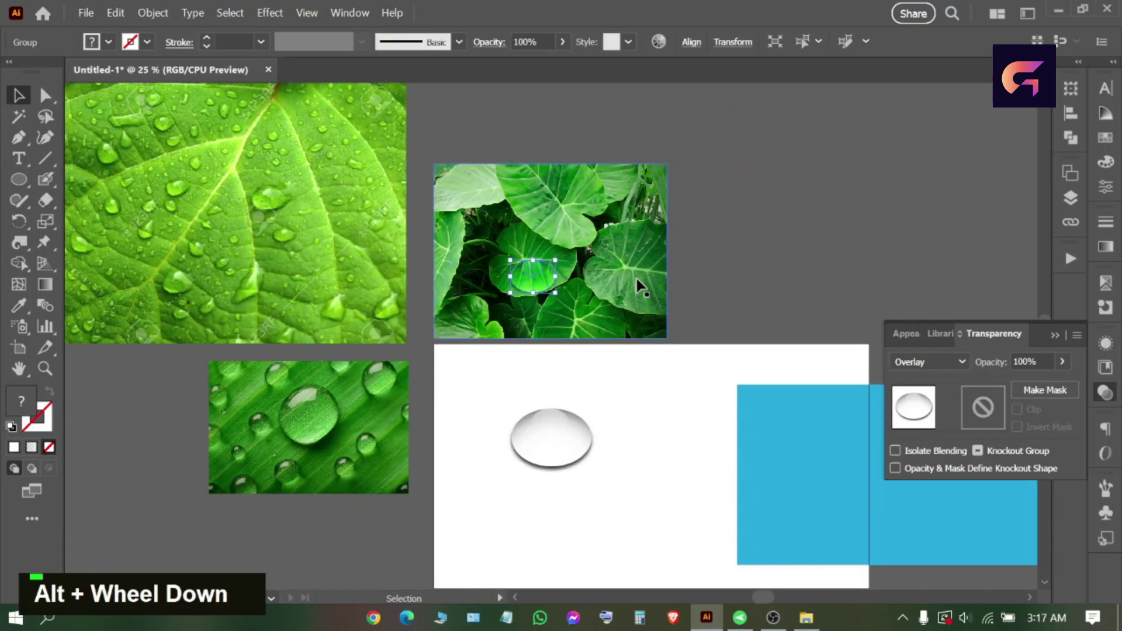
pyautogui.keyDown('alt'); pyautogui.scroll(2, 233, 291); pyautogui.keyUp('alt')
pyautogui.keyDown('alt'); pyautogui.scroll(-2, 520, 354); pyautogui.keyUp('alt')
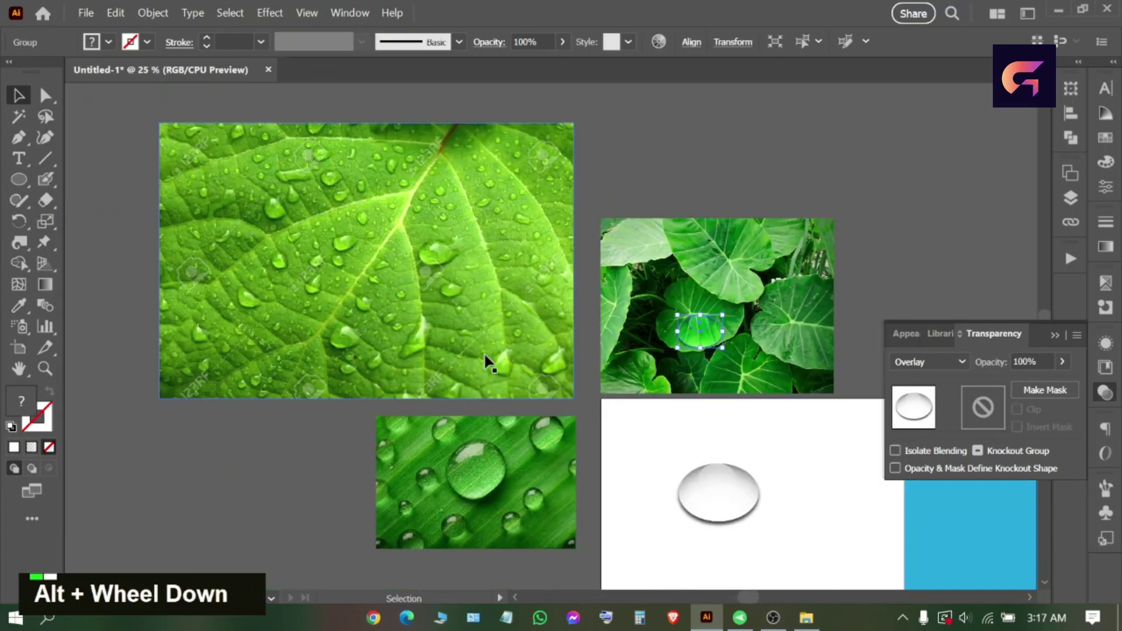
pyautogui.keyDown('alt'); pyautogui.scroll(2, 746, 349); pyautogui.keyUp('alt')
pyautogui.keyDown('alt'); pyautogui.scroll(3, 655, 266); pyautogui.keyUp('alt')
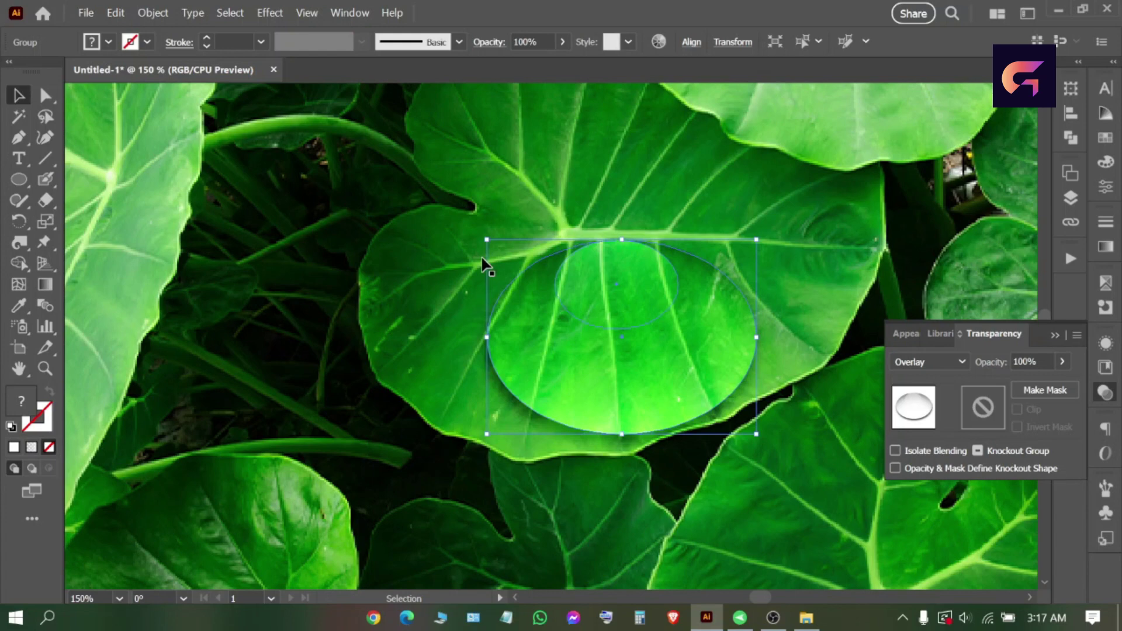
pyautogui.keyDown('alt'); pyautogui.scroll(-5, 727, 300); pyautogui.keyUp('alt')
pyautogui.scroll(-1, 731, 293)
pyautogui.keyDown('alt'); pyautogui.scroll(-1, 730, 292); pyautogui.keyUp('alt')
pyautogui.keyDown('alt'); pyautogui.scroll(2, 263, 306); pyautogui.keyUp('alt')
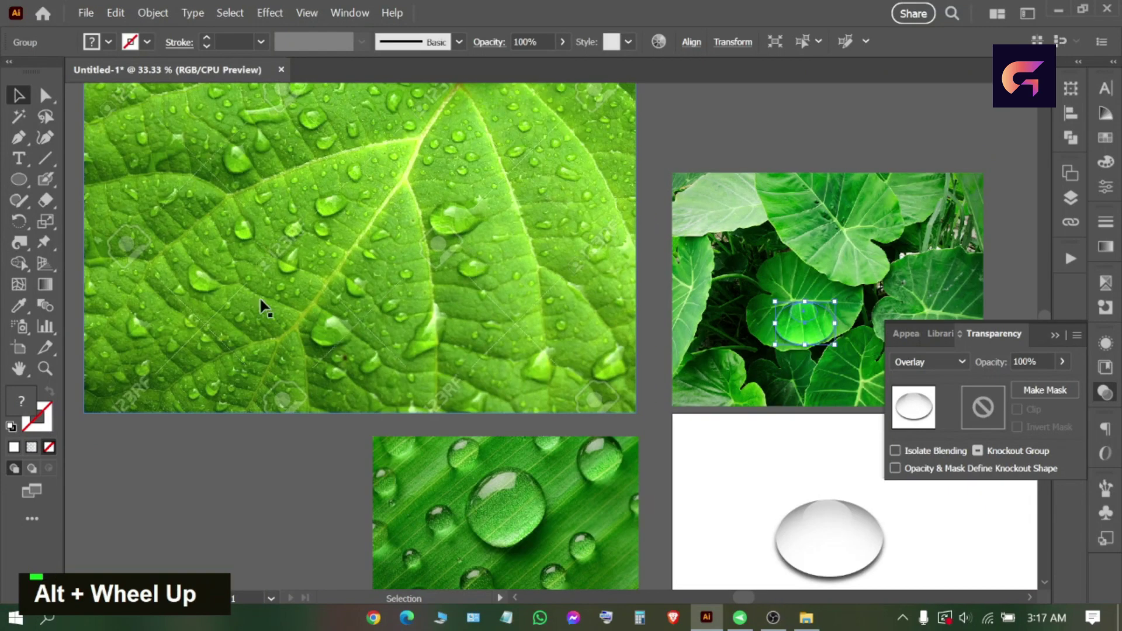
pyautogui.keyDown('alt'); pyautogui.scroll(-1, 333, 283); pyautogui.keyUp('alt')
pyautogui.keyDown('alt'); pyautogui.scroll(3, 751, 286); pyautogui.keyUp('alt')
pyautogui.scroll(1, 749, 280)
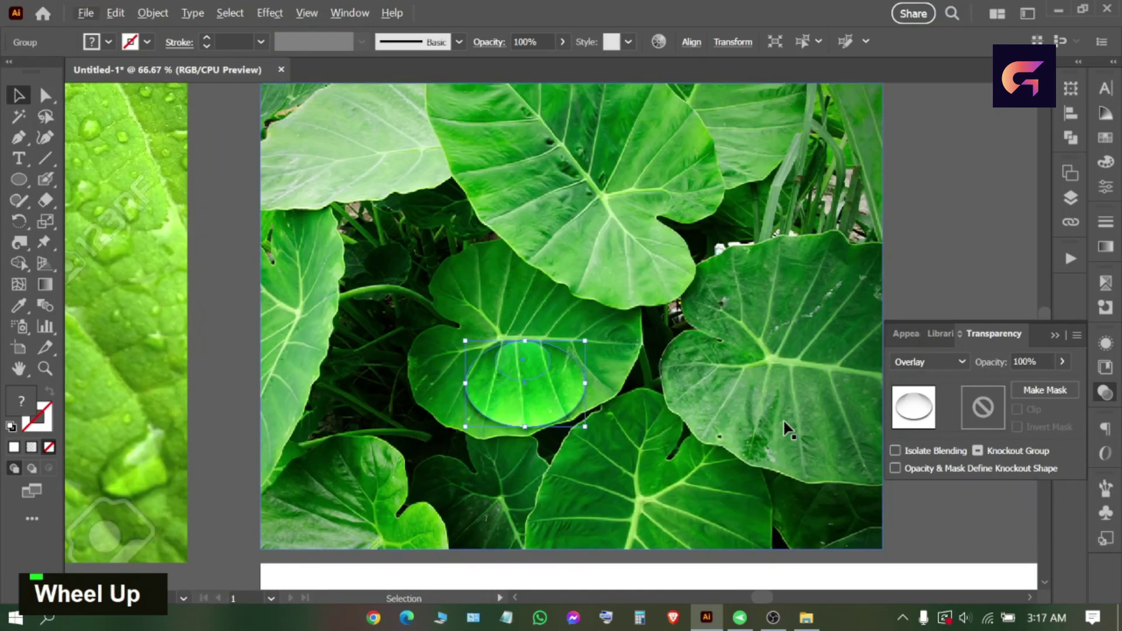
# - Move the Overlay droplet from the middle leaf up onto the large upper leaf of the same photo
pyautogui.keyDown('ctrl'); pyautogui.scroll(-2, 694, 388); pyautogui.keyUp('ctrl')
pyautogui.scroll(-1, 539, 370)
pyautogui.scroll(1, 571, 301)
pyautogui.scroll(1, 571, 304)
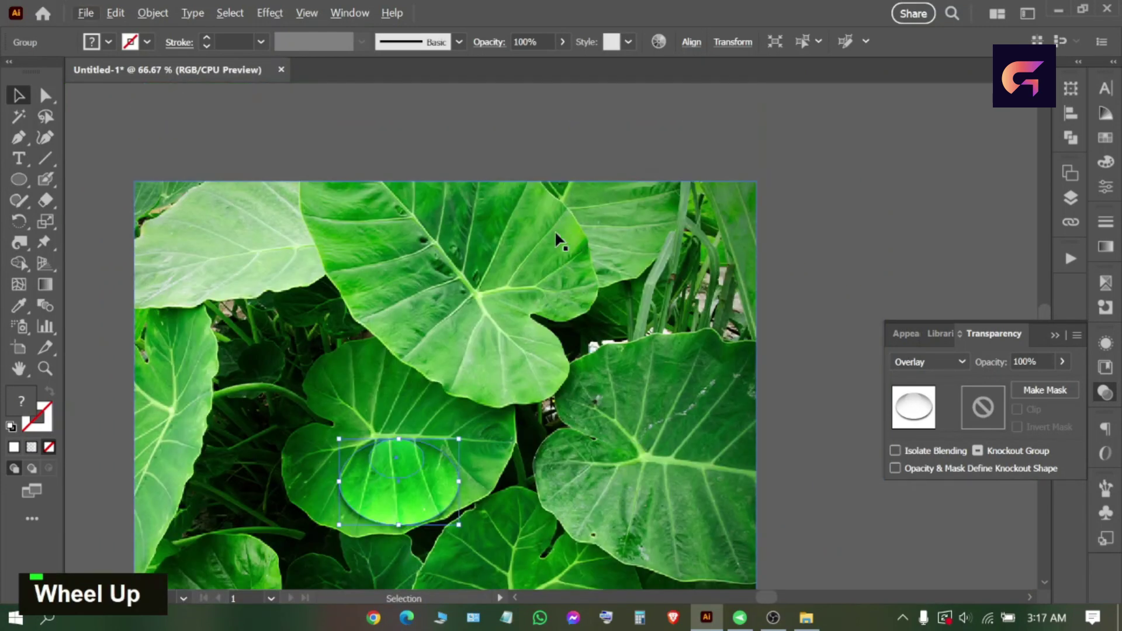
pyautogui.keyDown('alt'); pyautogui.scroll(1, 519, 213); pyautogui.keyUp('alt')
pyautogui.scroll(-2, 386, 514)
pyautogui.moveTo(351, 512); pyautogui.dragTo(339, 158)
pyautogui.scroll(2, 412, 245)
pyautogui.keyDown('alt'); pyautogui.scroll(1, 412, 245); pyautogui.keyUp('alt')
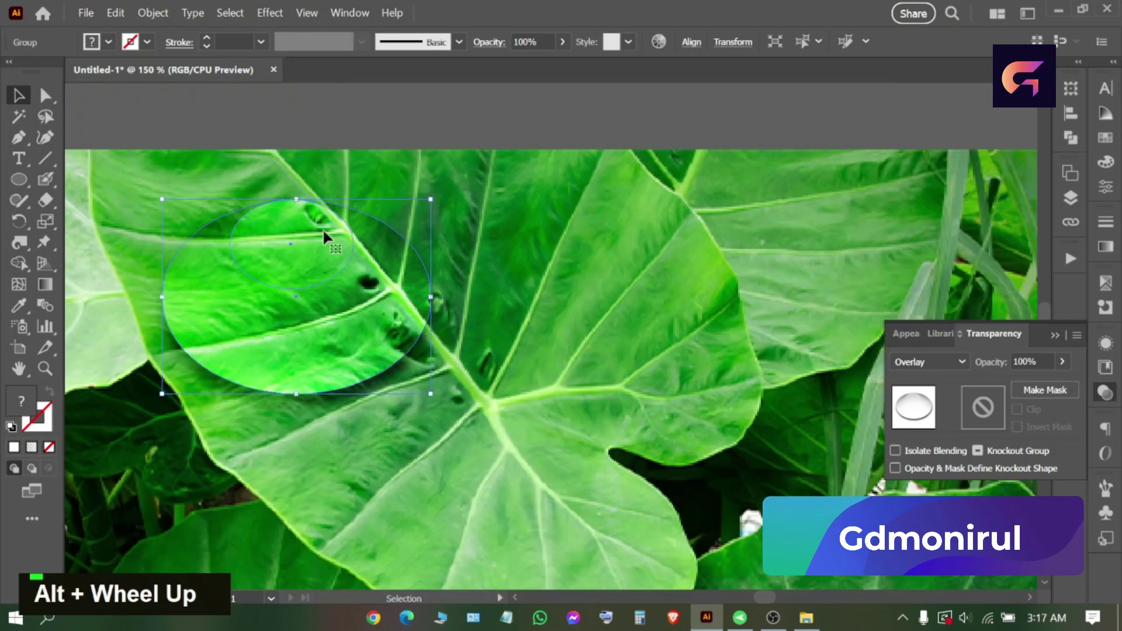
# - Shrink the selected Overlay droplet and move it onto the upper middle of the large leaf
pyautogui.moveTo(331, 243); pyautogui.dragTo(577, 295)
pyautogui.scroll(-1, 591, 386)
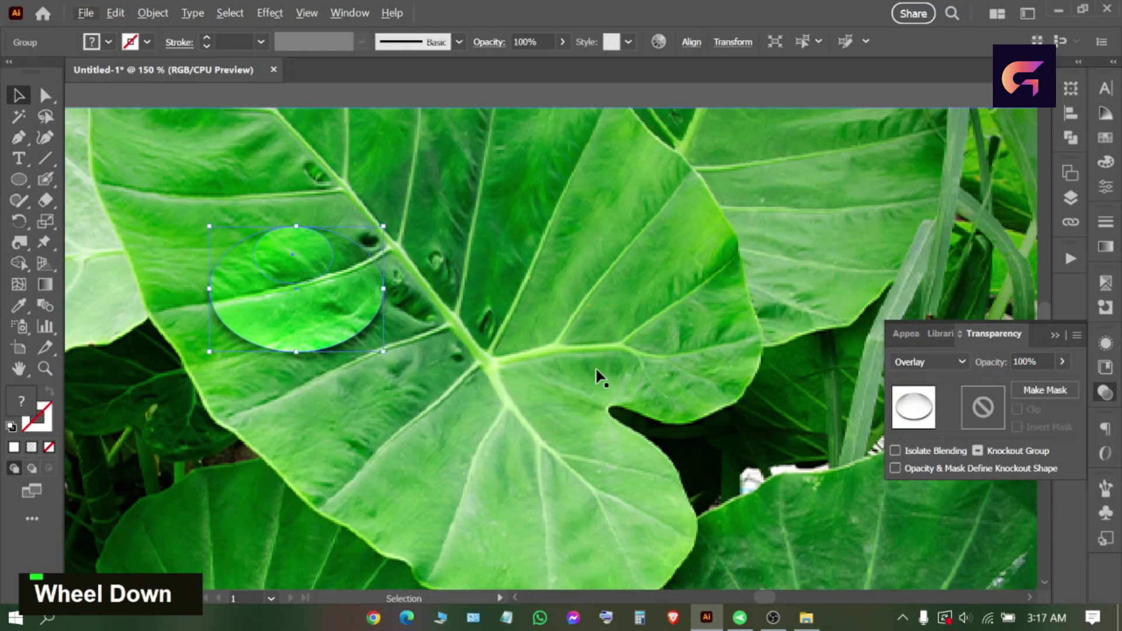
pyautogui.scroll(1, 562, 203)
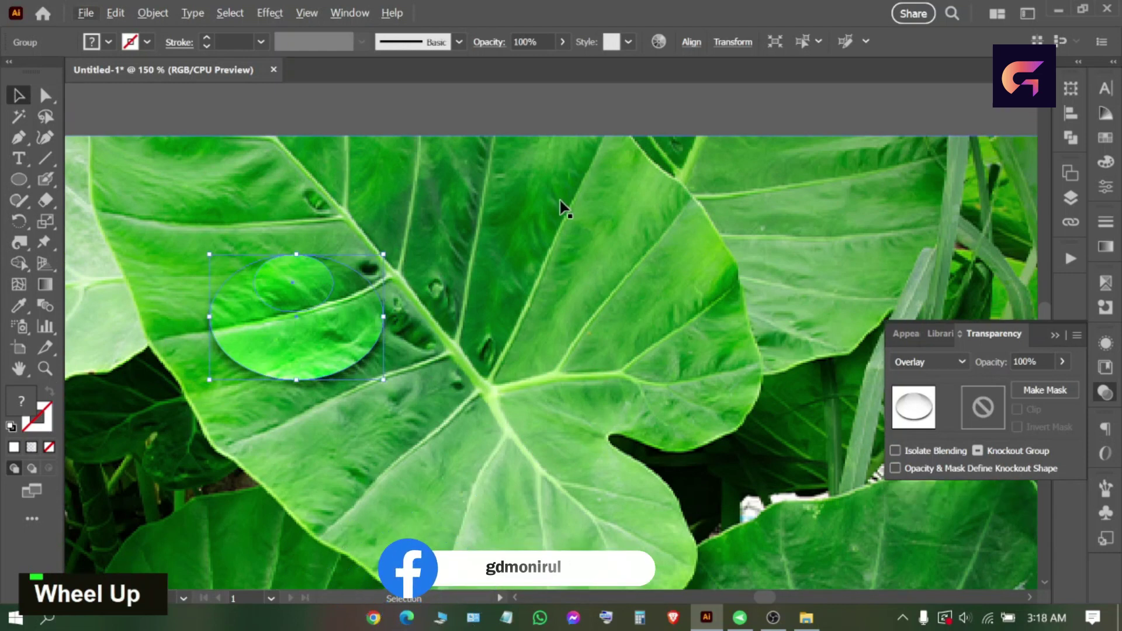
pyautogui.scroll(-1, 517, 308)
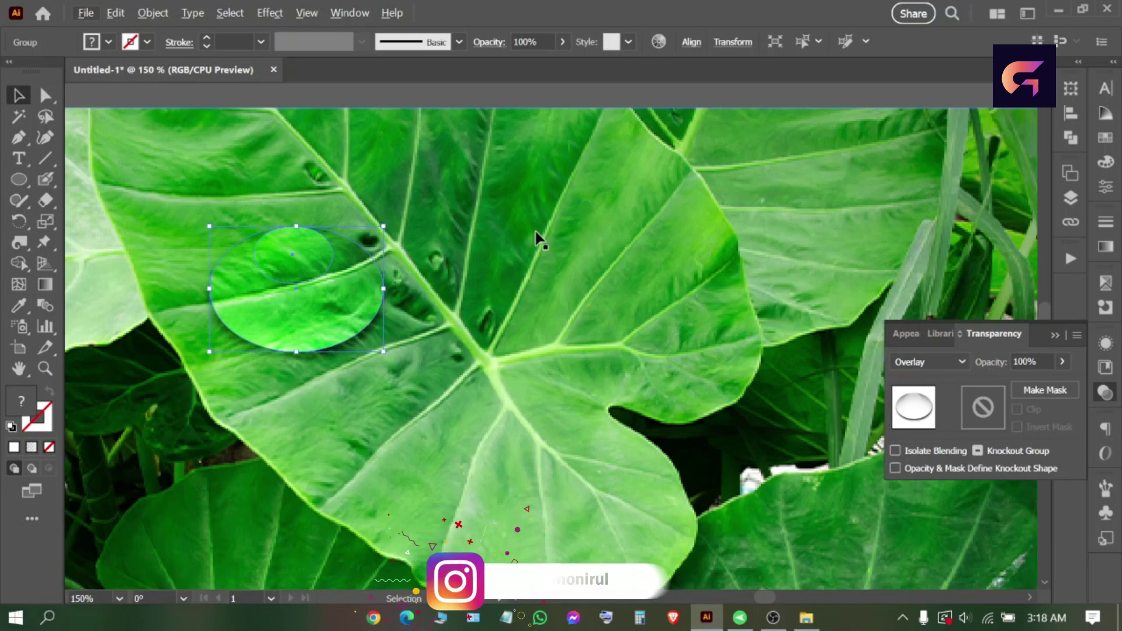
pyautogui.moveTo(338, 287); pyautogui.dragTo(570, 185)
pyautogui.scroll(-2, 497, 343)
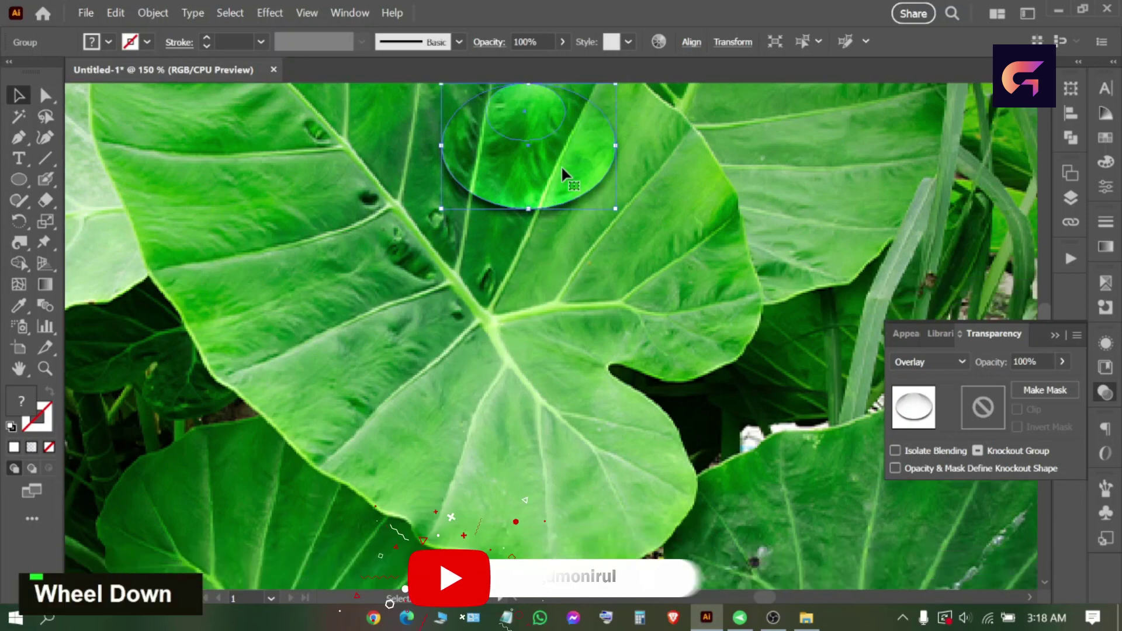
# - Duplicate the droplet twice on the leaf area left of the central vein, one above the other, scaling each copy smaller
pyautogui.moveTo(557, 165); pyautogui.dragTo(332, 222)
pyautogui.moveTo(302, 266); pyautogui.dragTo(302, 238)
pyautogui.moveTo(298, 224); pyautogui.dragTo(341, 360)
pyautogui.moveTo(346, 375); pyautogui.dragTo(346, 361)
# - Duplicate an enlarged droplet onto the leaf's lower lobe and another onto its right half, shrinking that one to about 84 by 61 px, and deselect
pyautogui.moveTo(355, 288); pyautogui.dragTo(510, 367)
pyautogui.moveTo(522, 442); pyautogui.dragTo(636, 283)
pyautogui.moveTo(718, 208); pyautogui.dragTo(687, 232)
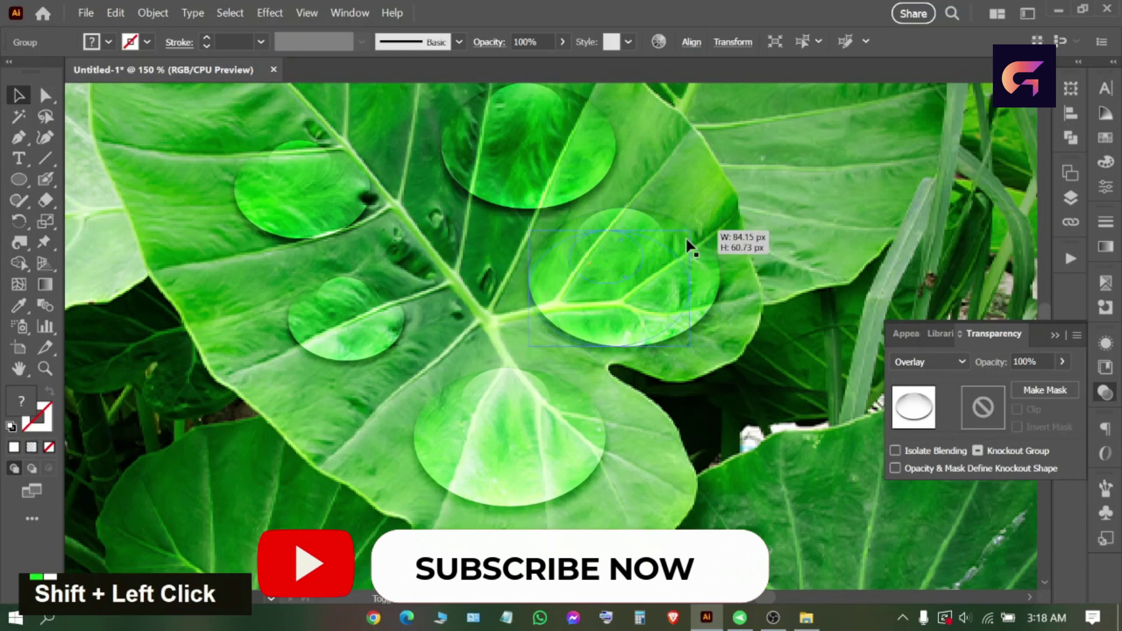
pyautogui.moveTo(631, 287); pyautogui.dragTo(665, 245)
pyautogui.scroll(-2, 433, 293)
pyautogui.click(842, 266)
# - Apply Puppet Warp to the topmost droplet, add a pin at its lower edge and pull that edge downwards
pyautogui.scroll(2, 565, 294)
pyautogui.hscroll(-3, 590, 386)
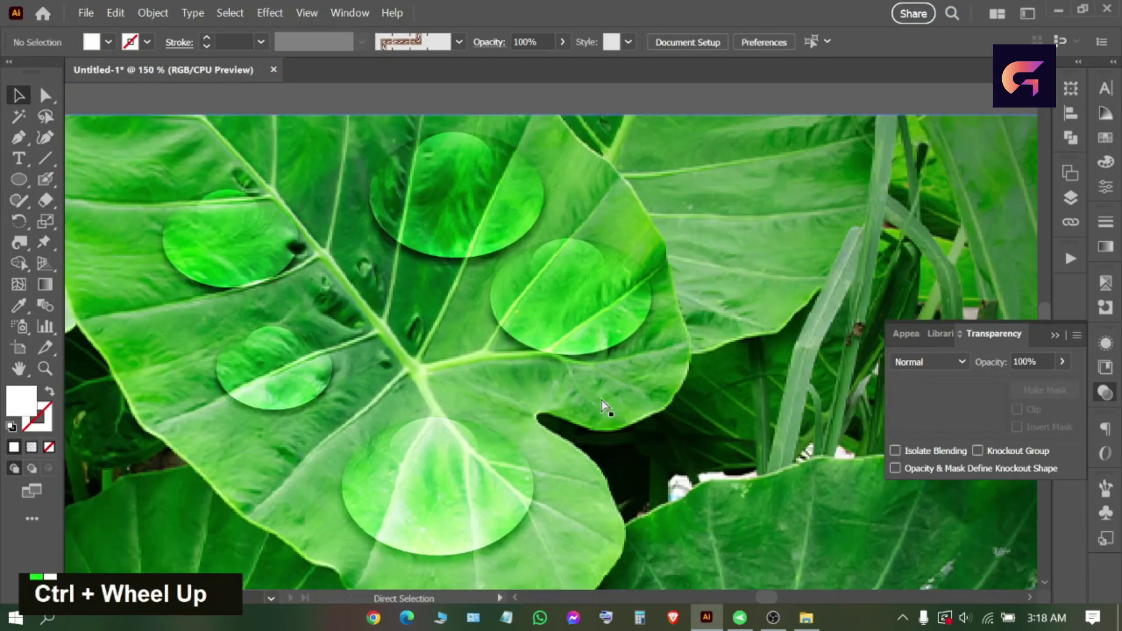
pyautogui.scroll(2, 446, 325)
pyautogui.scroll(-1, 356, 328)
pyautogui.hscroll(-2, 365, 323)
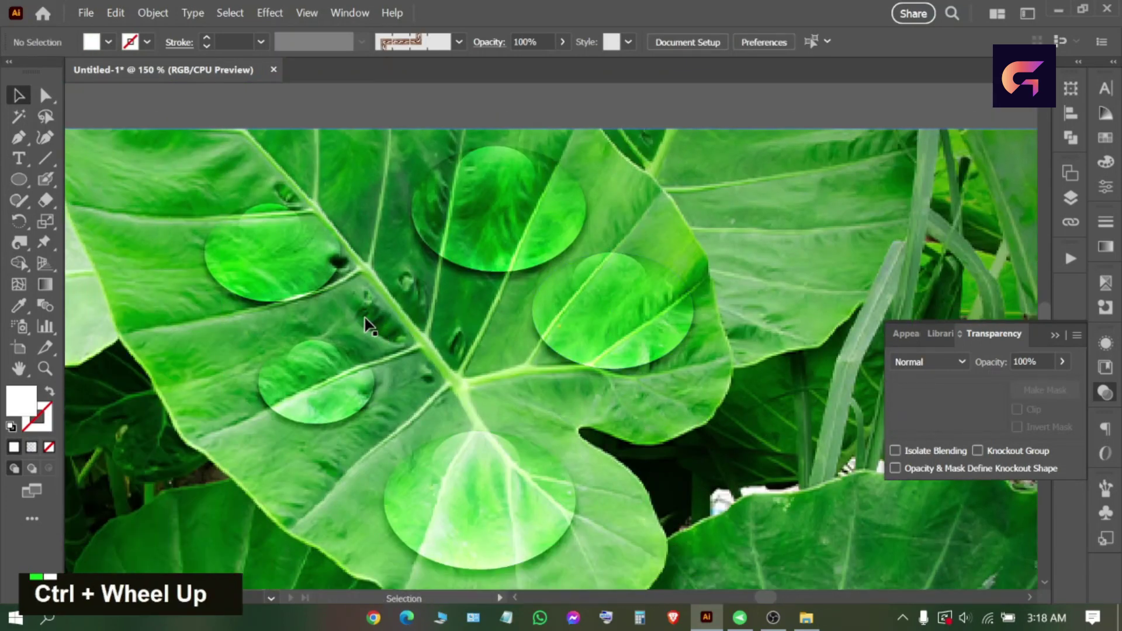
pyautogui.click(513, 257)
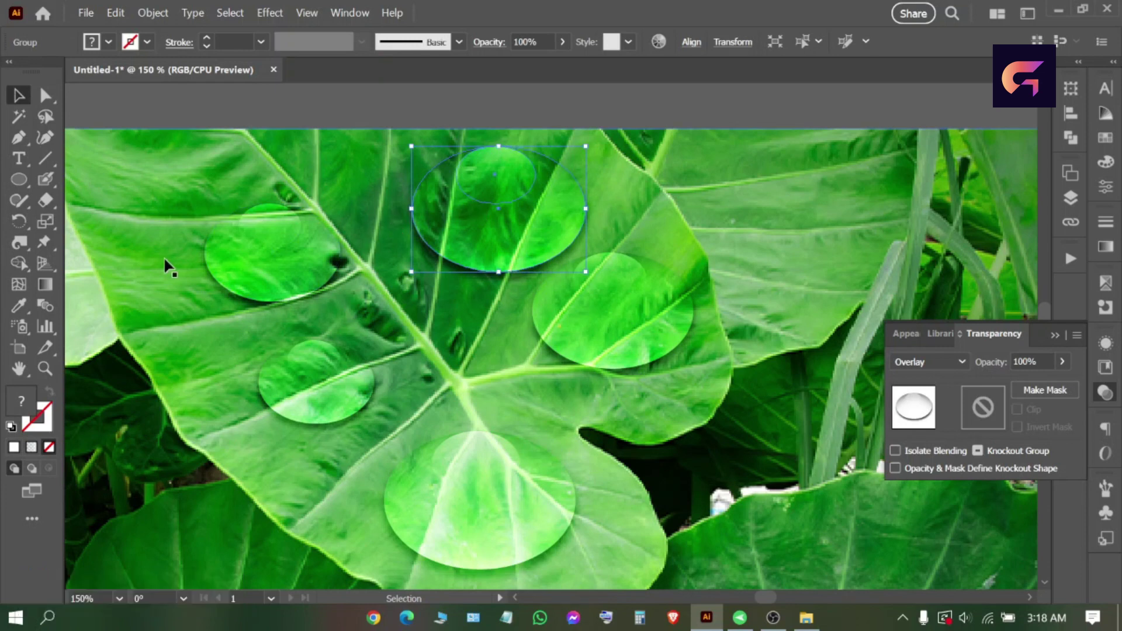
pyautogui.click(46, 249)
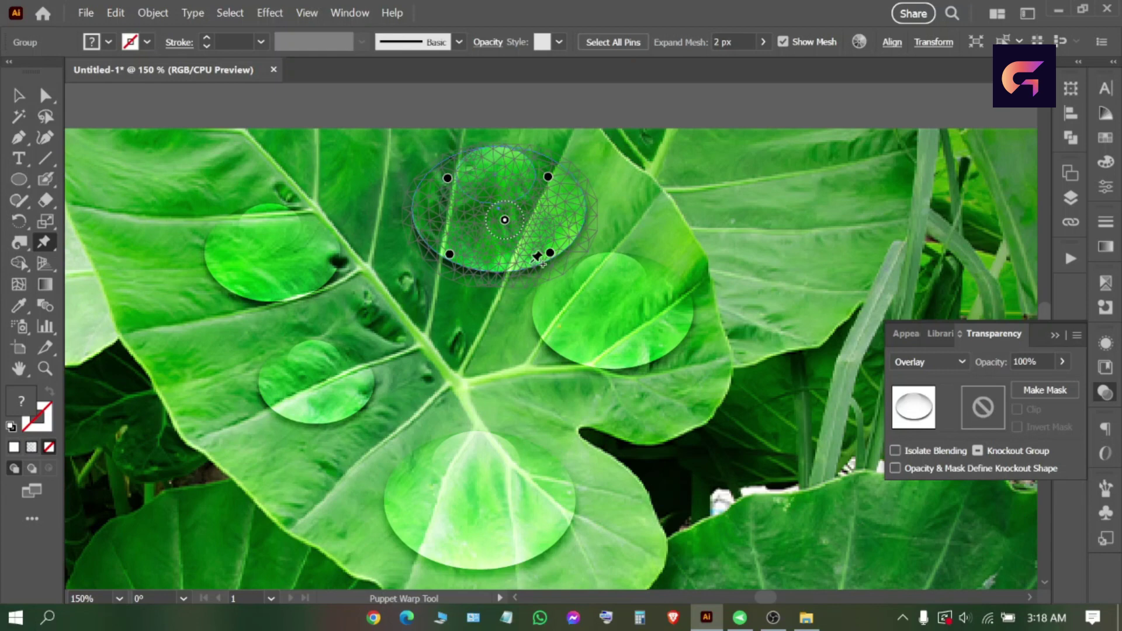
pyautogui.click(483, 273)
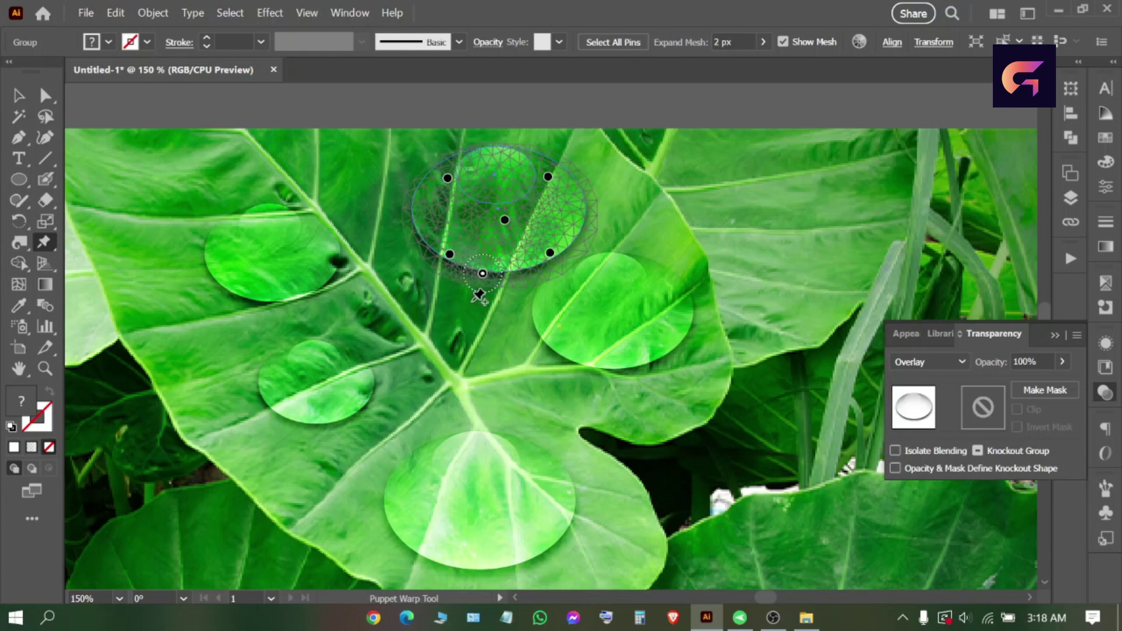
pyautogui.moveTo(489, 282); pyautogui.dragTo(478, 304)
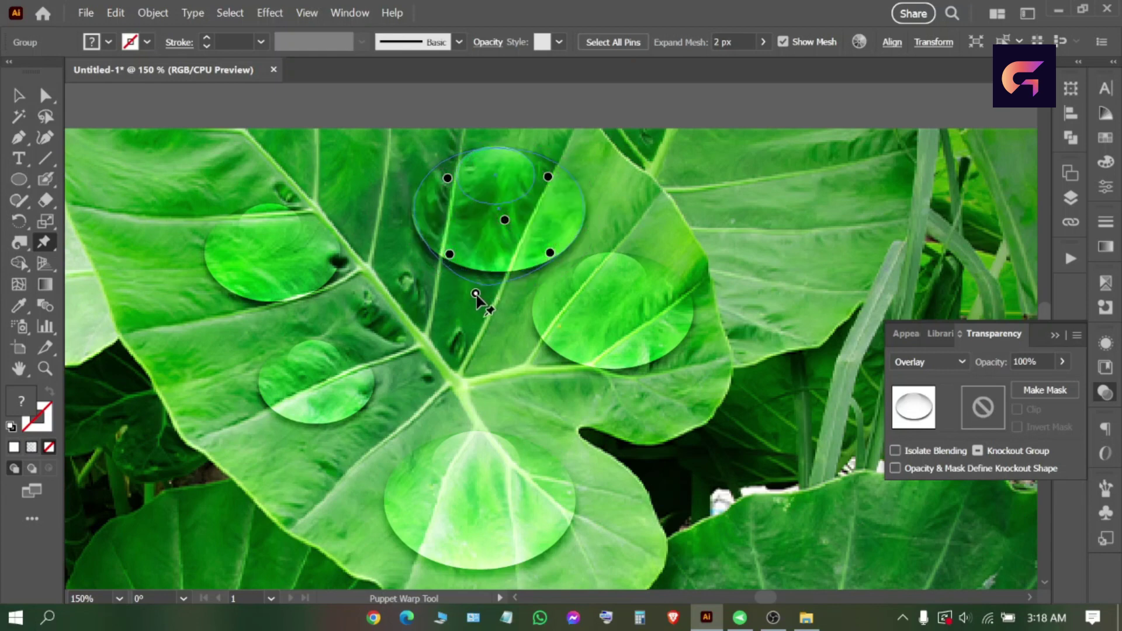
# - Add warp pins along the topmost droplet's right side, pull its lower right outwards and reshape its two upper corners
pyautogui.click(573, 249)
pyautogui.click(586, 227)
pyautogui.moveTo(573, 251); pyautogui.dragTo(580, 288)
pyautogui.moveTo(447, 179); pyautogui.dragTo(491, 190)
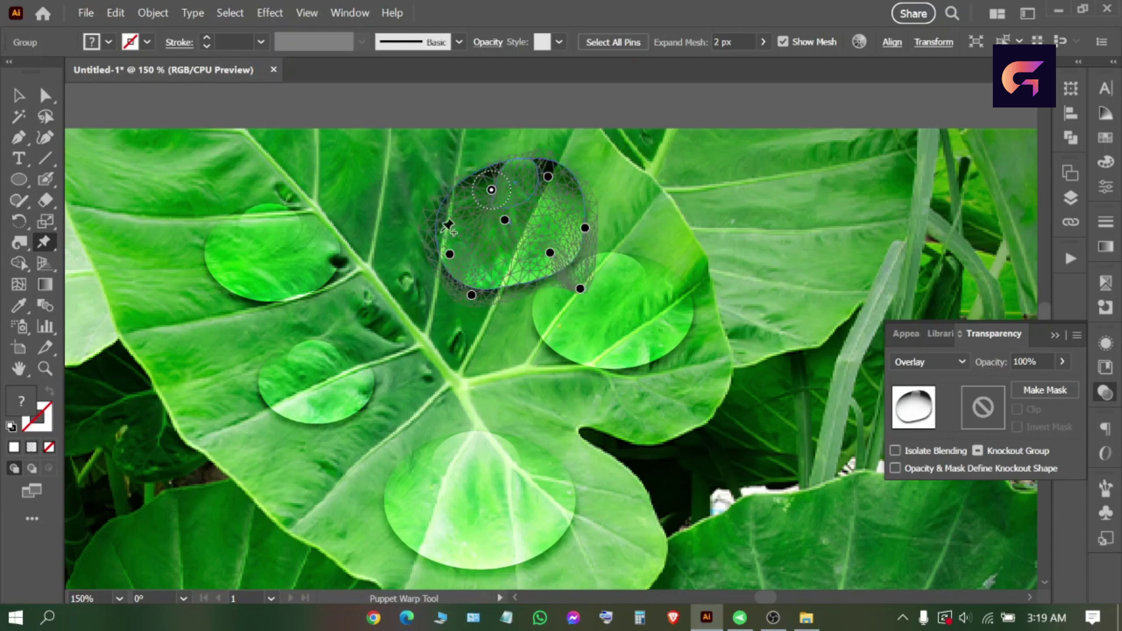
pyautogui.moveTo(549, 178); pyautogui.dragTo(562, 173)
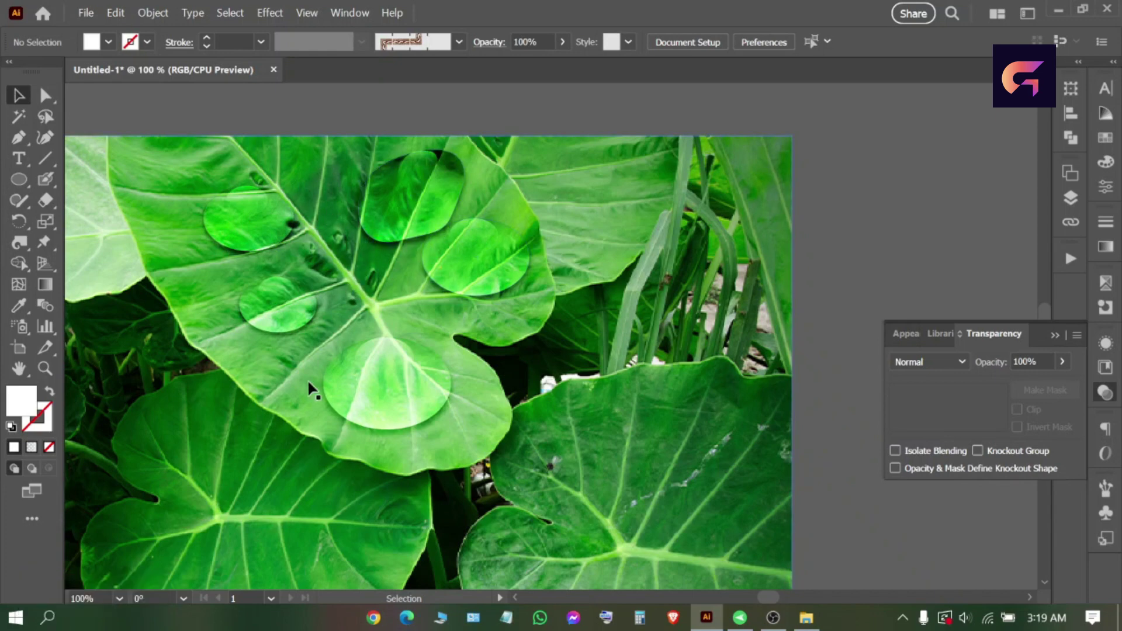
# - Select the droplet on the leaf's lower lobe and place Puppet Warp pins around its edge
pyautogui.click(327, 374)
pyautogui.scroll(1, 419, 426)
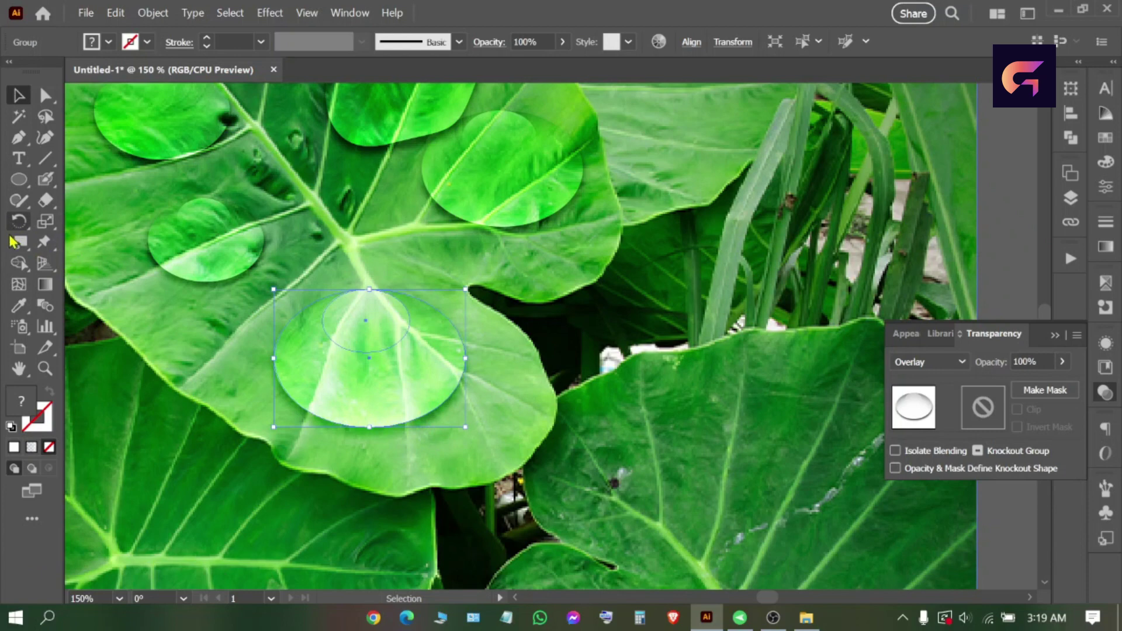
pyautogui.click(43, 244)
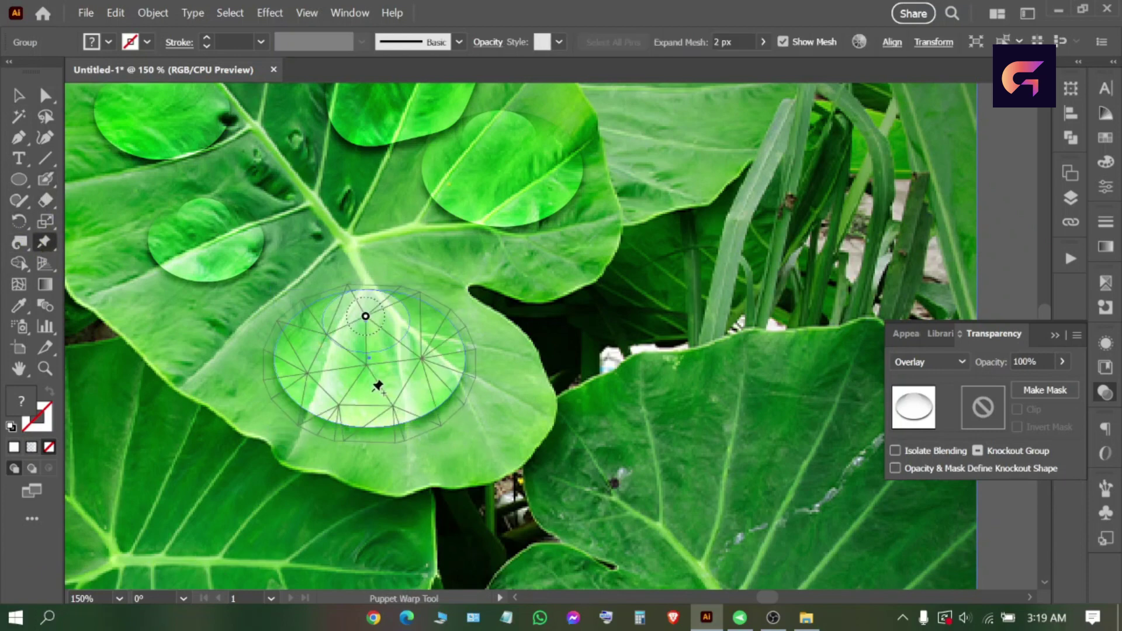
pyautogui.click(333, 412)
pyautogui.click(406, 408)
pyautogui.click(445, 363)
pyautogui.click(433, 305)
pyautogui.click(305, 314)
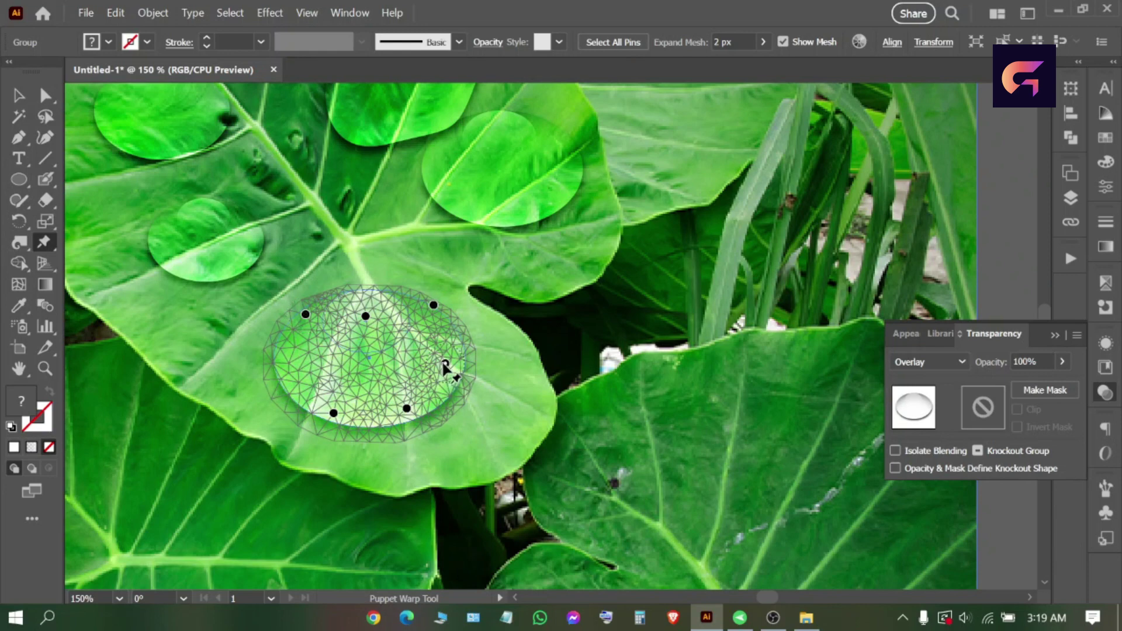
# - Pull the right-hand warp pin down and outwards to stretch the lower-lobe droplet into a running drop shape, and deselect it
pyautogui.moveTo(445, 363); pyautogui.dragTo(453, 385)
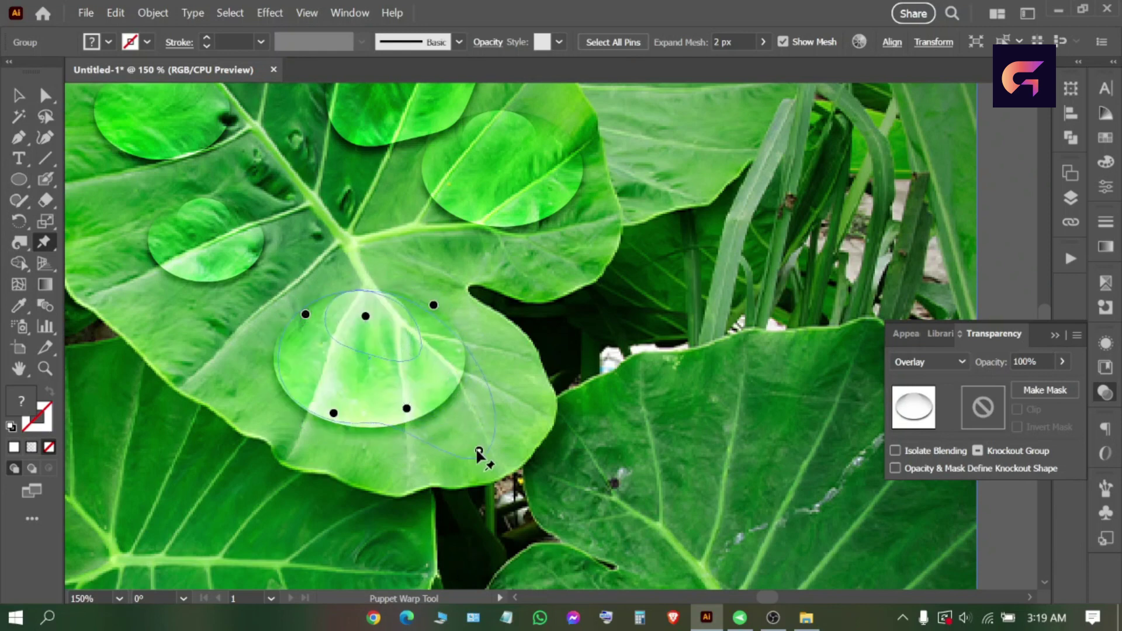
pyautogui.moveTo(478, 450); pyautogui.dragTo(479, 450)
pyautogui.click(18, 95)
pyautogui.keyDown('alt'); pyautogui.scroll(-2, 163, 243); pyautogui.keyUp('alt')
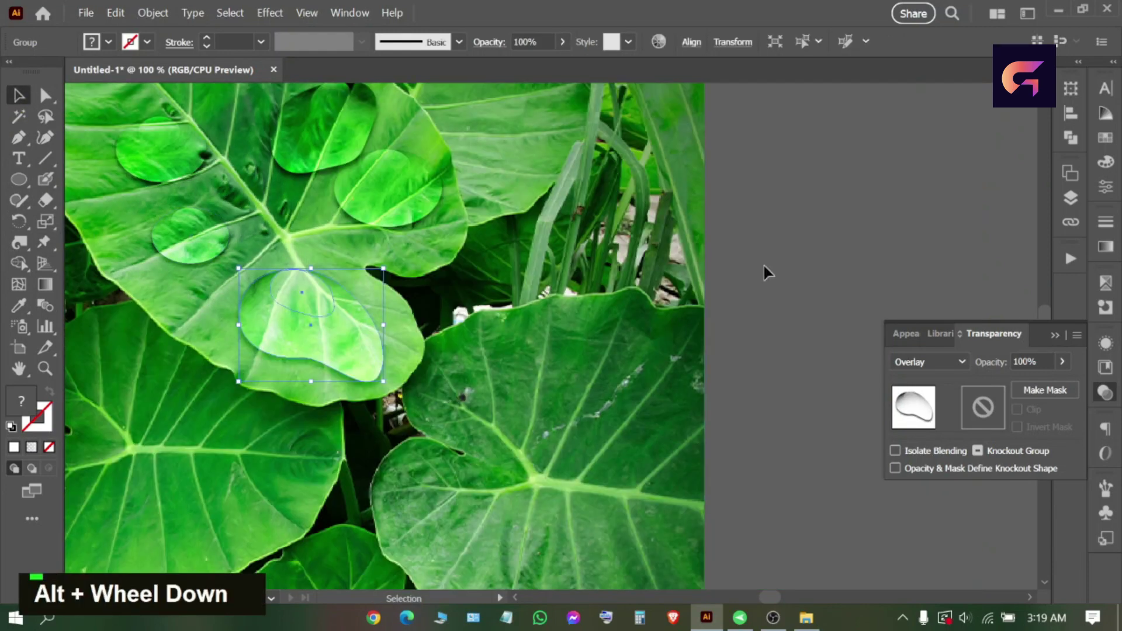
pyautogui.click(764, 265)
pyautogui.scroll(-1, 765, 267)
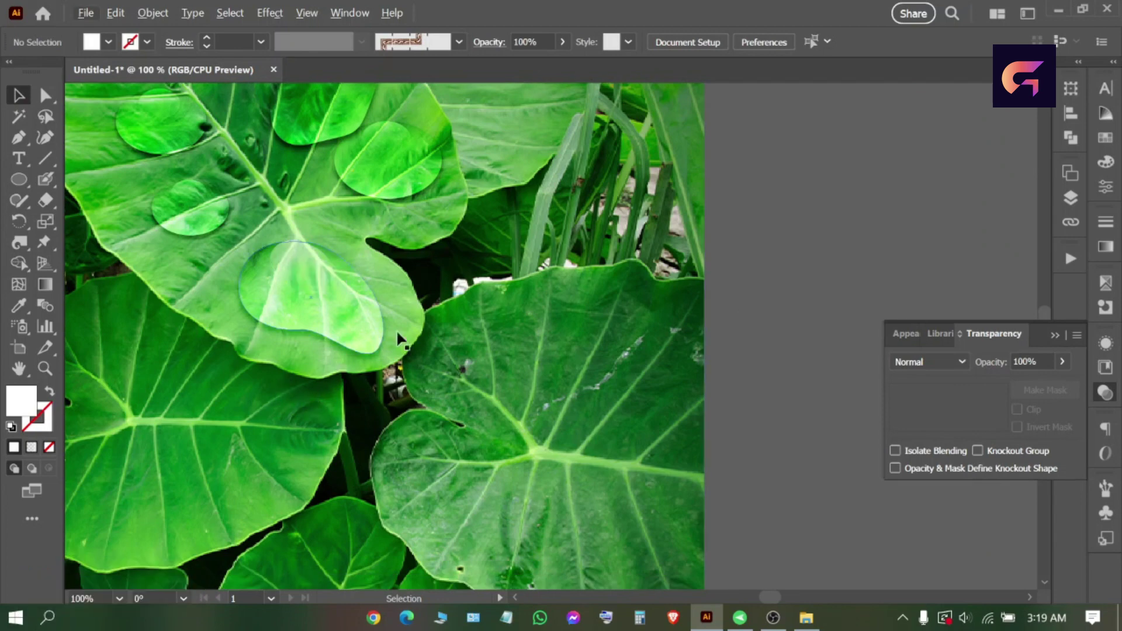
# - Place the stretched running droplet on the dark green leaf at the bottom of the photo and deselect it
pyautogui.scroll(-3, 444, 243)
pyautogui.keyDown('alt'); pyautogui.scroll(-1, 456, 228); pyautogui.keyUp('alt')
pyautogui.moveTo(378, 170); pyautogui.dragTo(380, 367)
pyautogui.keyDown('alt'); pyautogui.scroll(1, 439, 410); pyautogui.keyUp('alt')
pyautogui.scroll(-2, 511, 457)
pyautogui.click(511, 457)
pyautogui.keyDown('alt'); pyautogui.scroll(1, 308, 248); pyautogui.keyUp('alt')
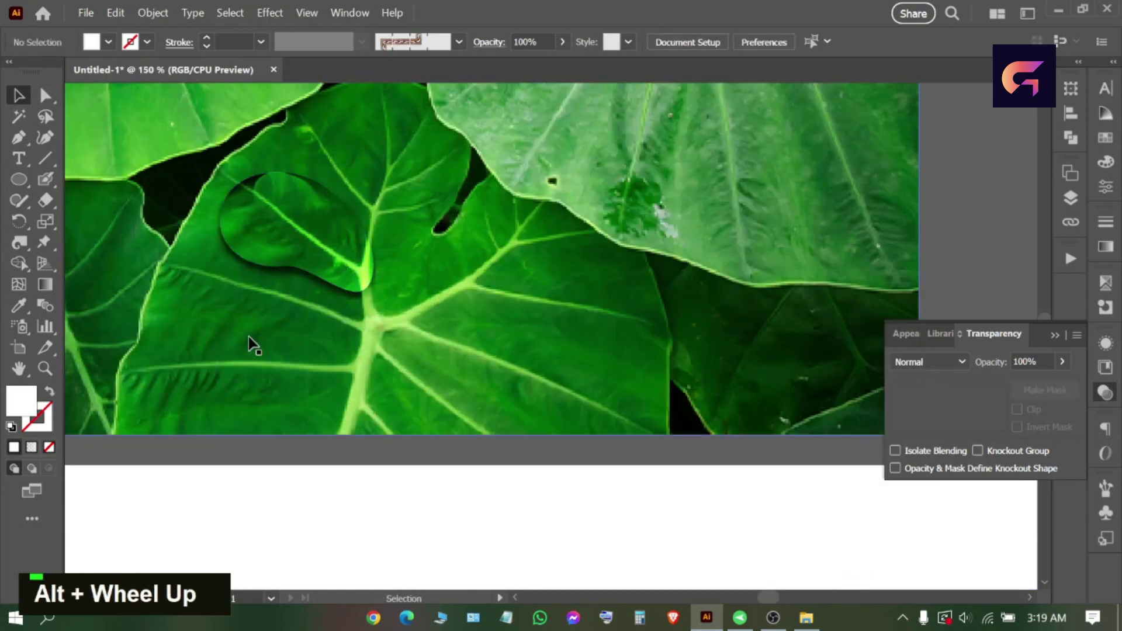
# - Duplicate the stretched droplet, shrink the copy and spread four small copies around the vein junction of the dark leaf, leaving them deselected
pyautogui.keyDown('alt'); pyautogui.moveTo(314, 233); pyautogui.dragTo(470, 330); pyautogui.keyUp('alt')
pyautogui.keyDown('shift'); pyautogui.moveTo(533, 388); pyautogui.dragTo(493, 328); pyautogui.keyUp('shift')
pyautogui.keyDown('alt'); pyautogui.moveTo(415, 295); pyautogui.dragTo(351, 387); pyautogui.keyUp('alt')
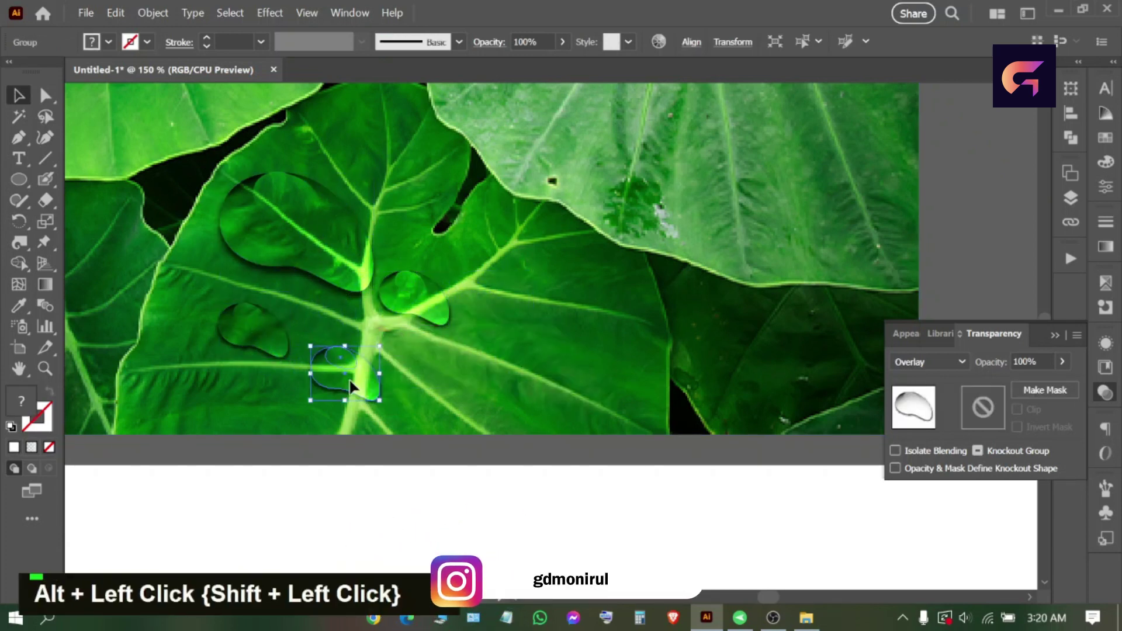
pyautogui.click(351, 387)
pyautogui.scroll(-1, 350, 383)
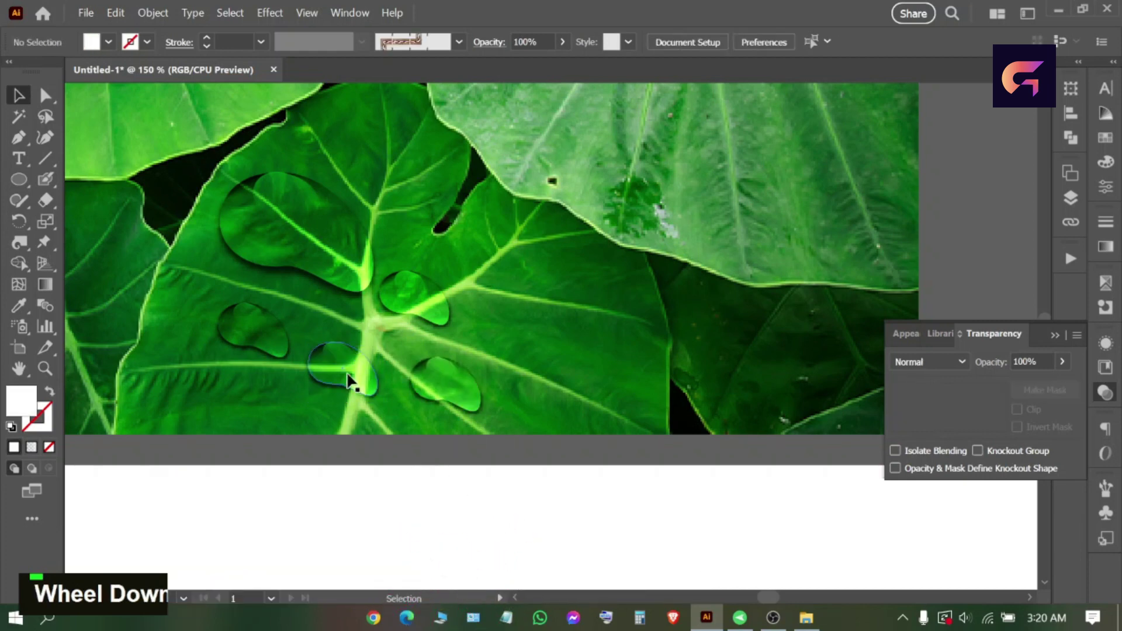
pyautogui.keyDown('alt'); pyautogui.scroll(1, 350, 381); pyautogui.keyUp('alt')
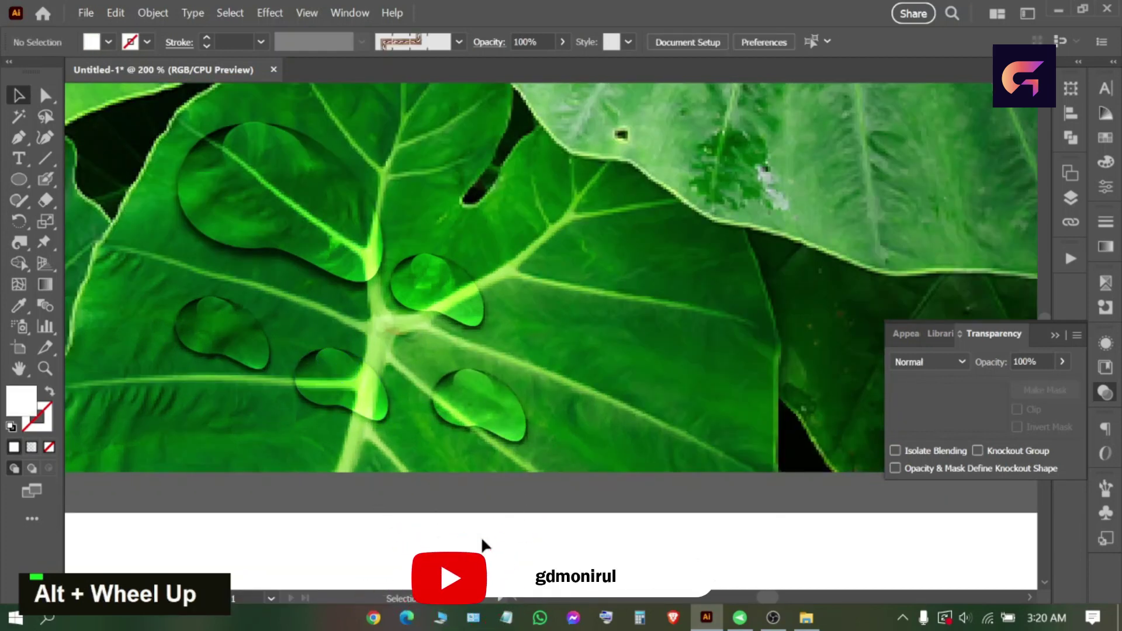